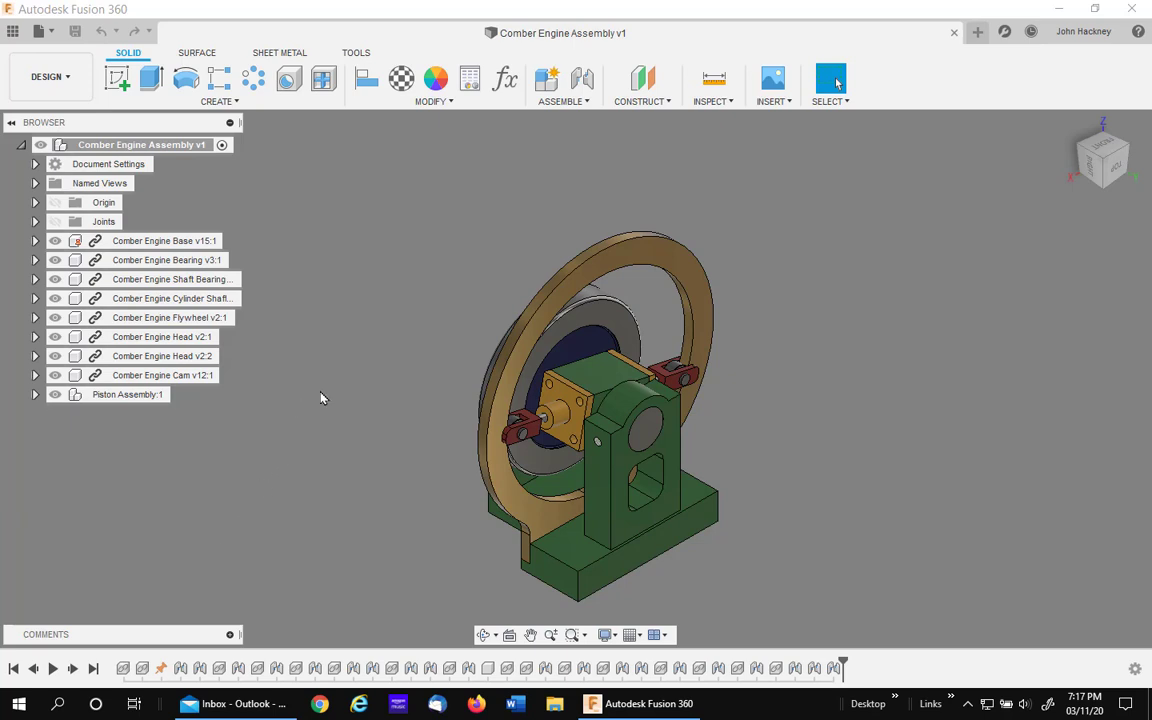
{"action": "right_click", "coordinate": [114, 338]}
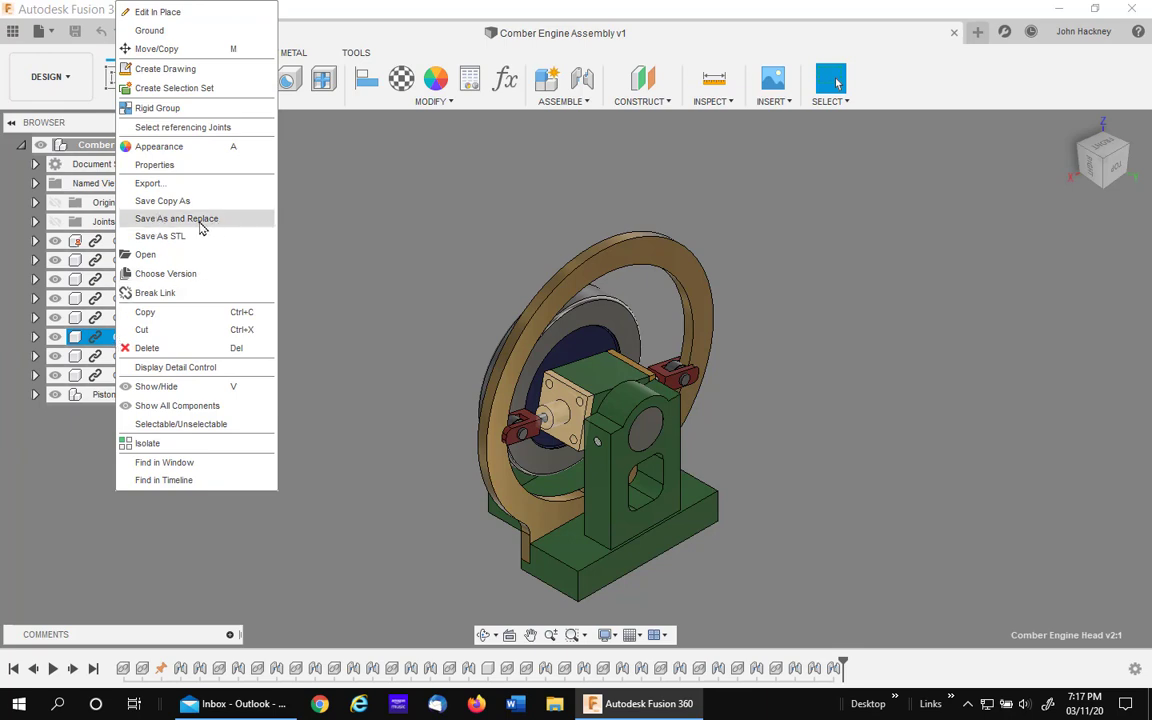
{"action": "key", "text": "Escape"}
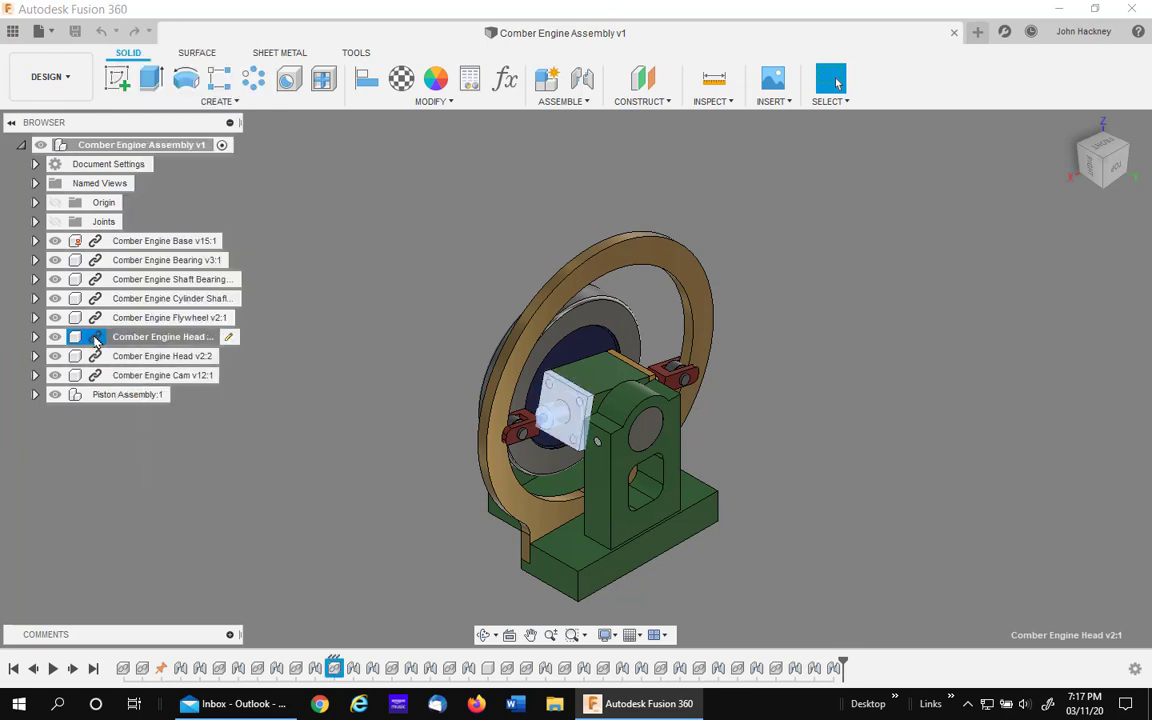
{"action": "left_click", "coordinate": [323, 397]}
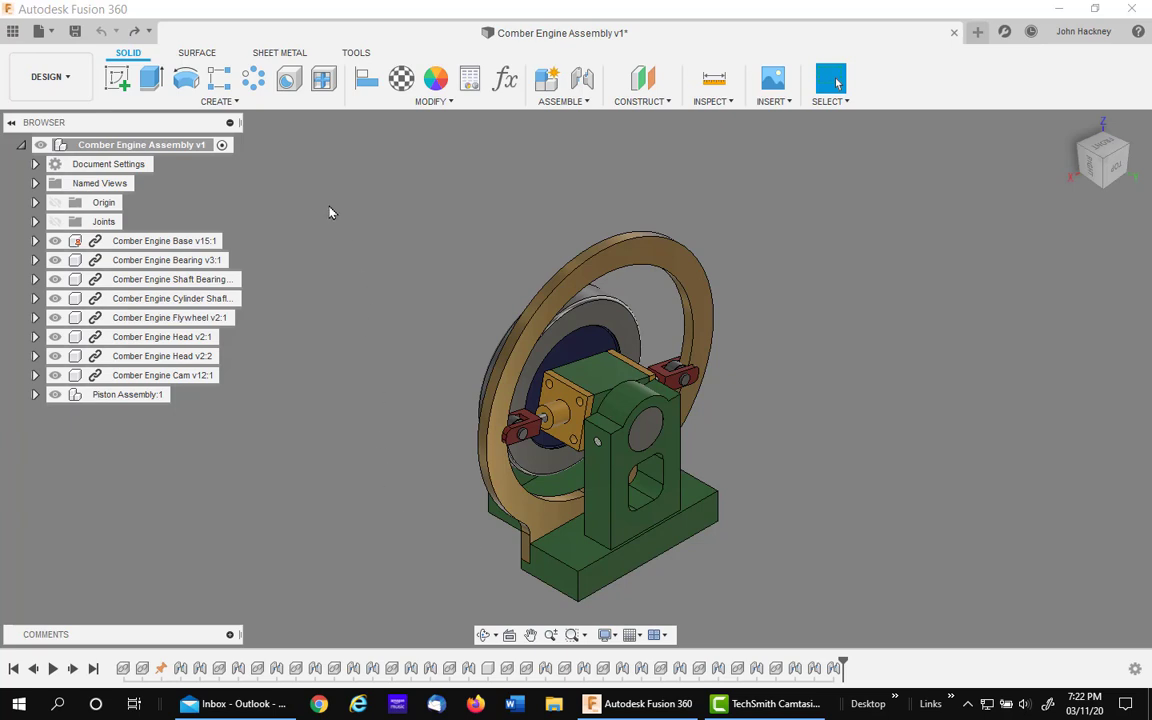
Create a new empty, activated component with the Comber Engine Assembly as its parent
{"action": "left_click", "coordinate": [220, 101]}
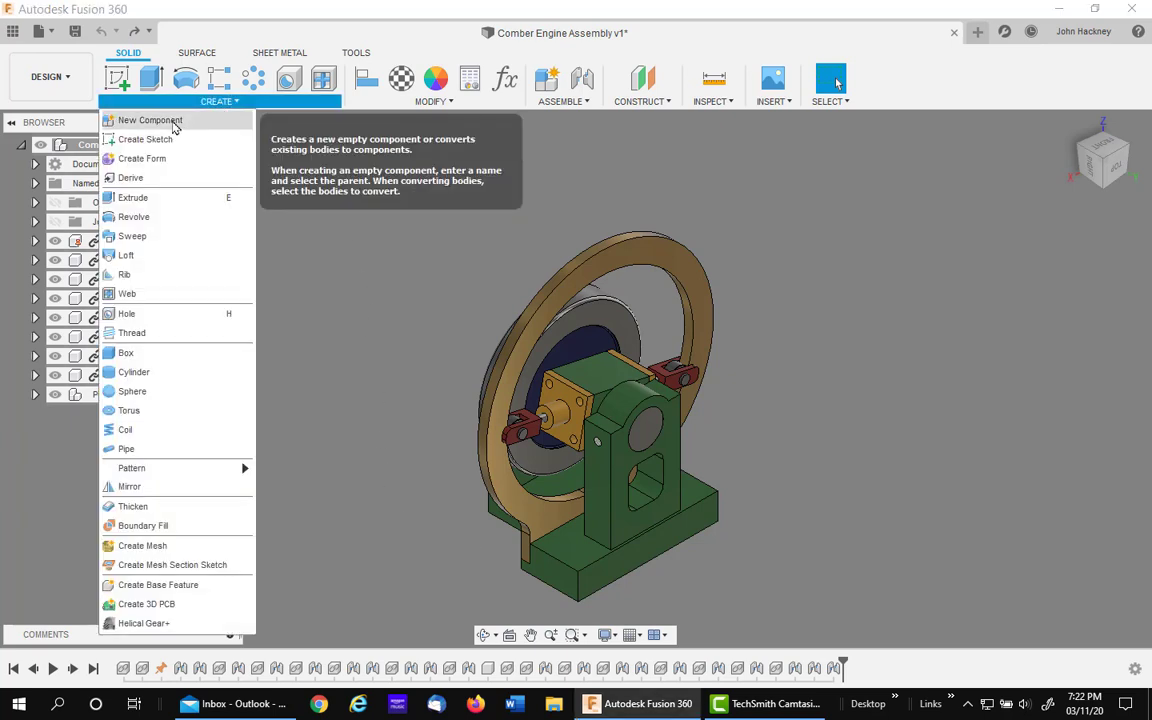
{"action": "left_click", "coordinate": [115, 119]}
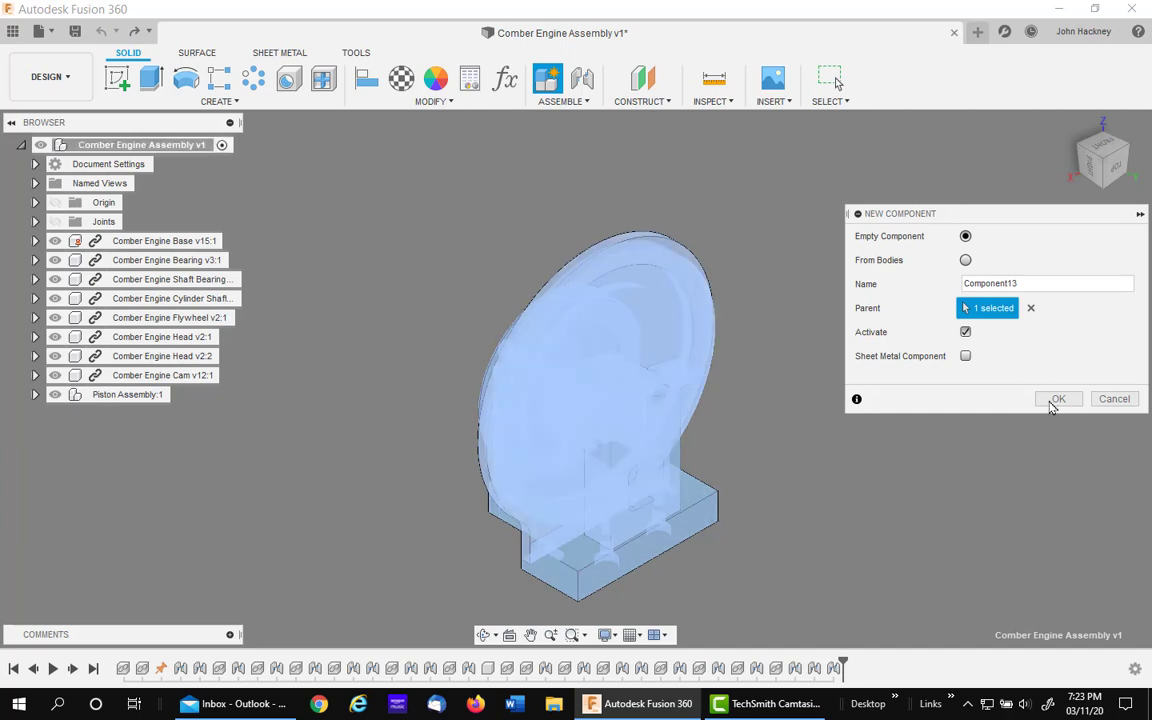
{"action": "left_click", "coordinate": [1059, 401]}
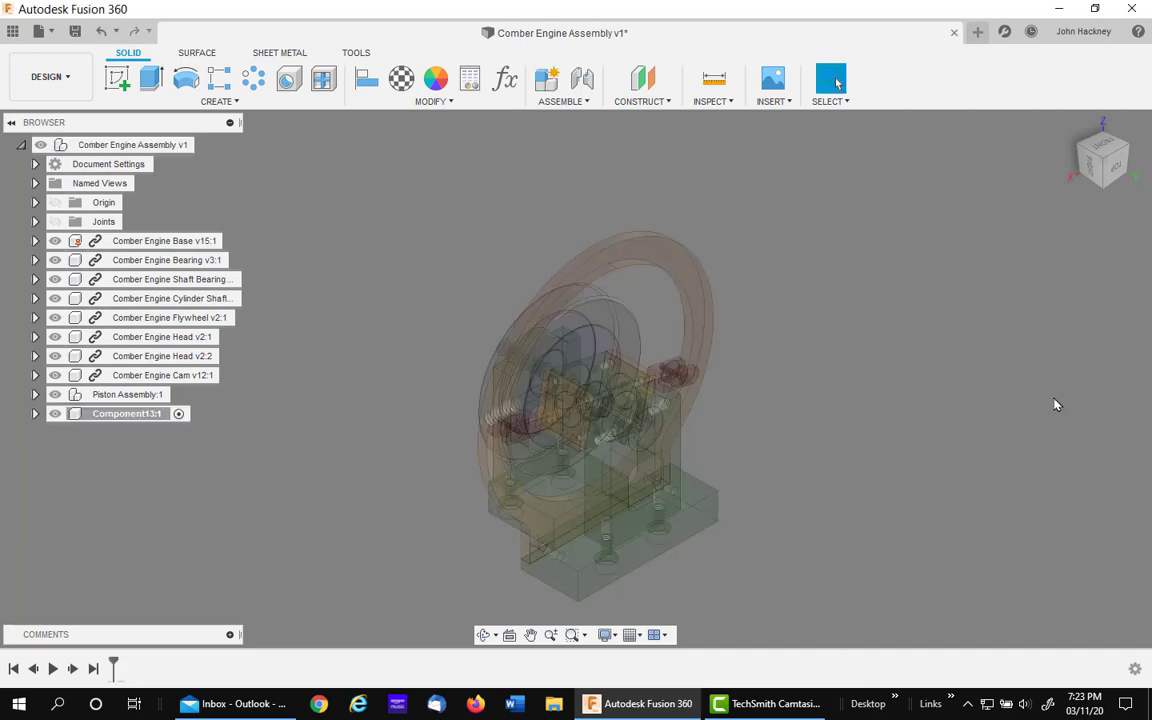
Sketch on the underside of the engine base and project that face's outline and holes without a projection link
{"action": "middle_click_drag", "start_coordinate": [869, 435], "coordinate": [805, 291], "text": "shift"}
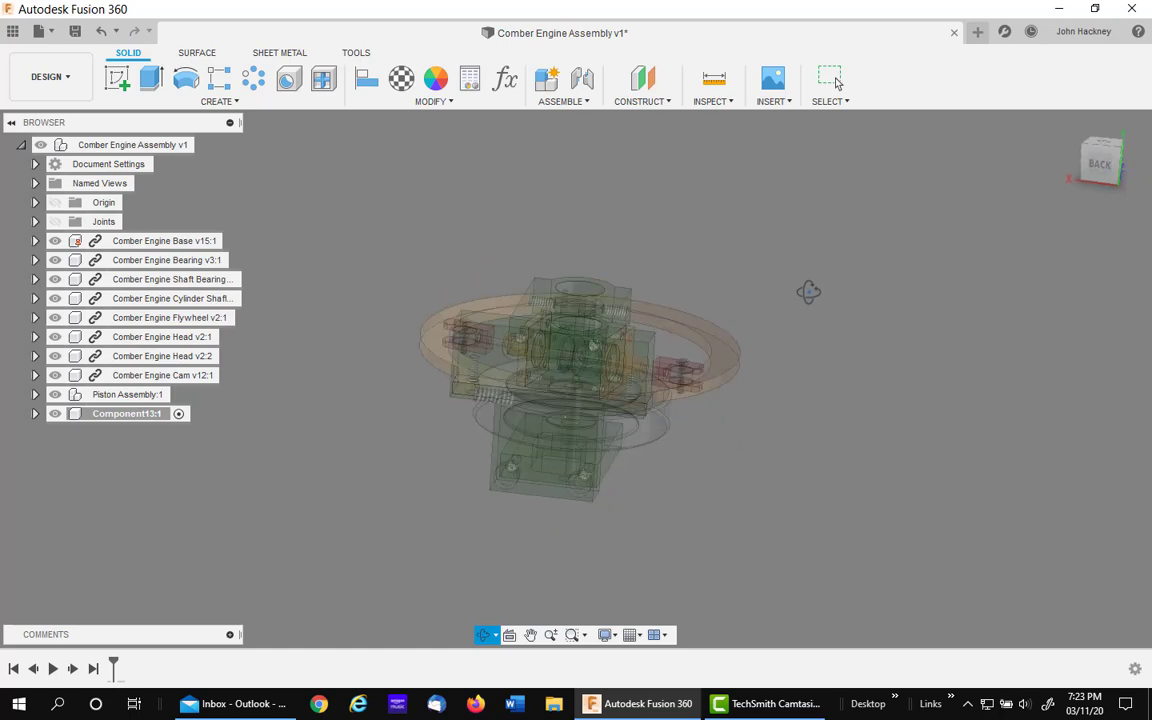
{"action": "right_click", "coordinate": [630, 375]}
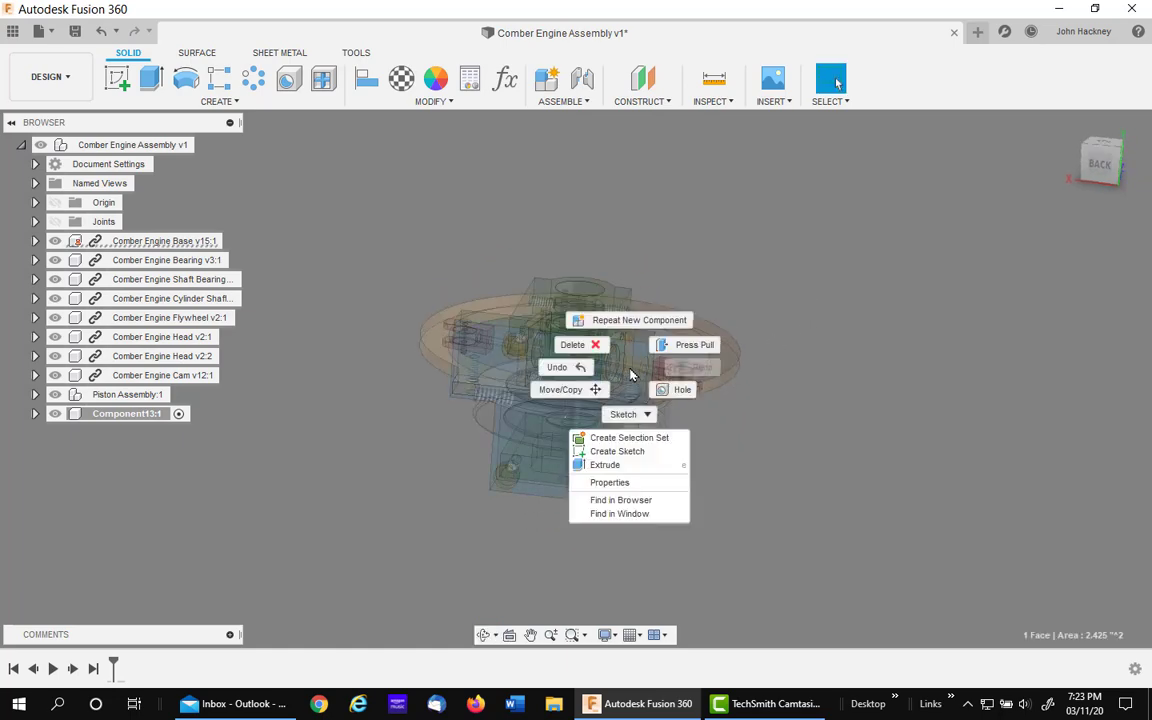
{"action": "left_click", "coordinate": [617, 451]}
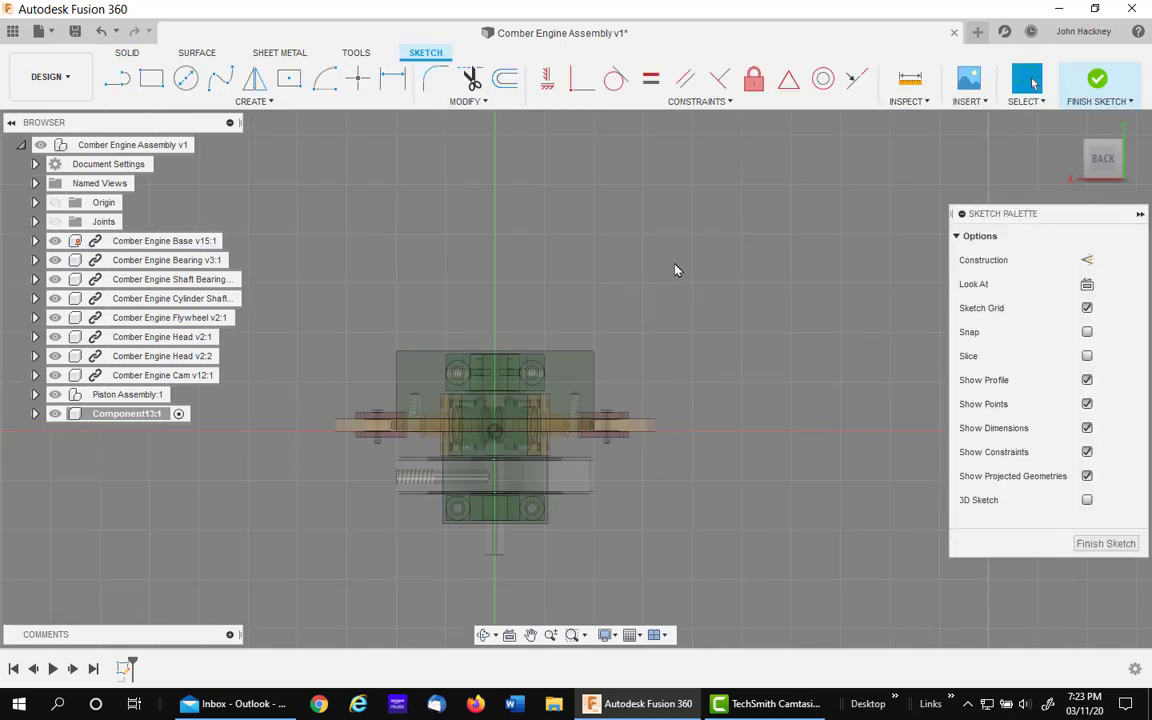
{"action": "key", "text": "p"}
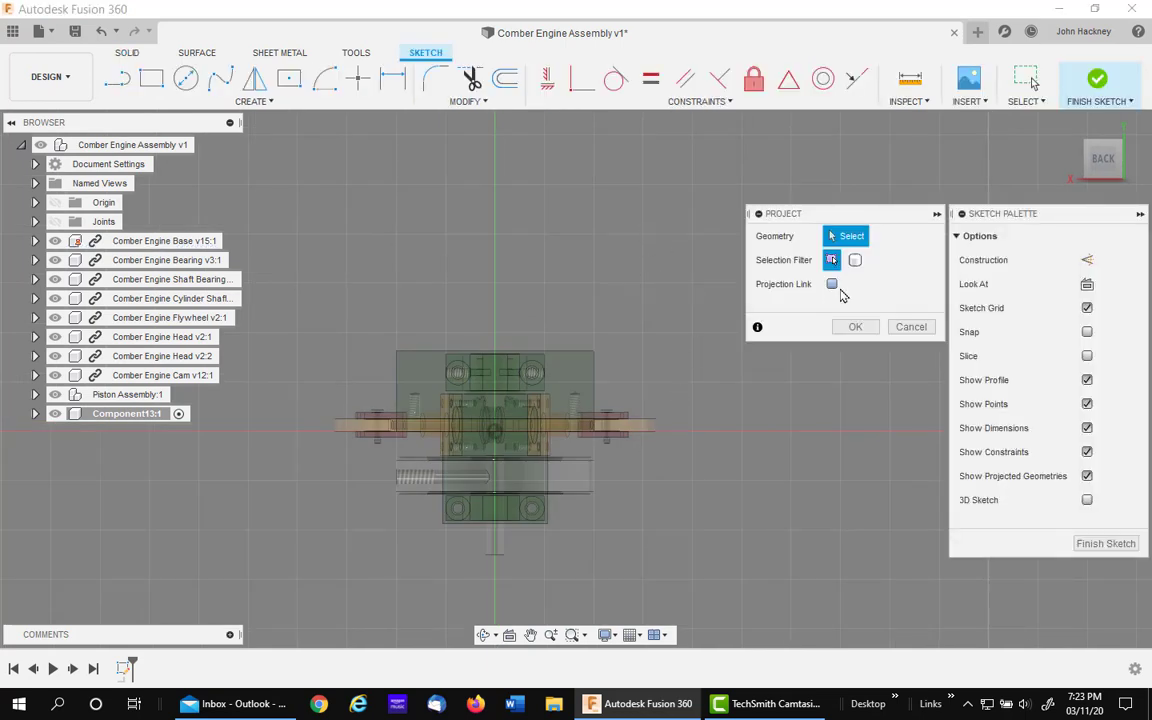
{"action": "left_click", "coordinate": [570, 380]}
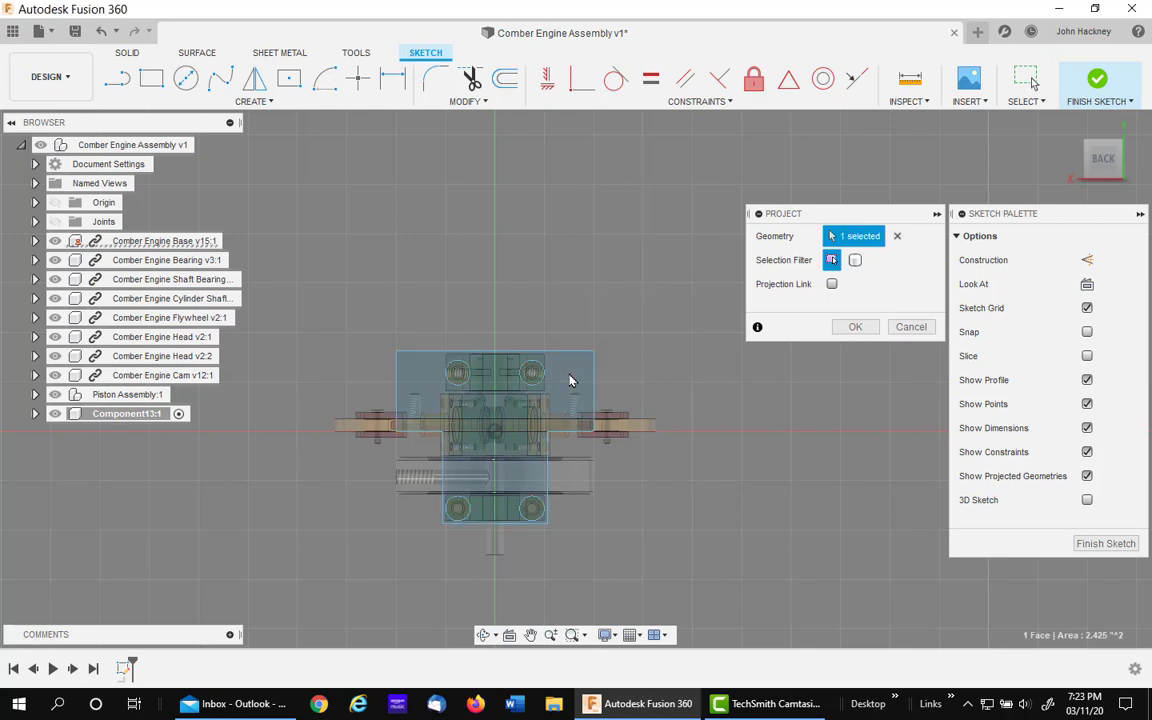
{"action": "left_click", "coordinate": [855, 329]}
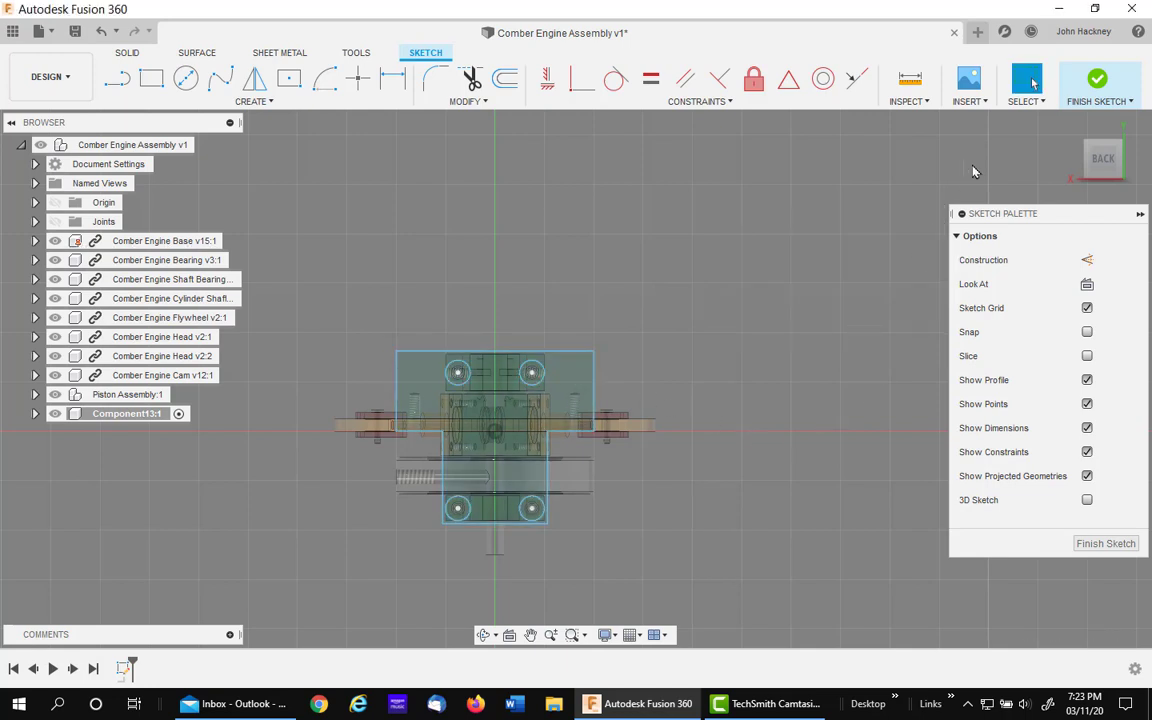
{"action": "left_click", "coordinate": [1094, 82]}
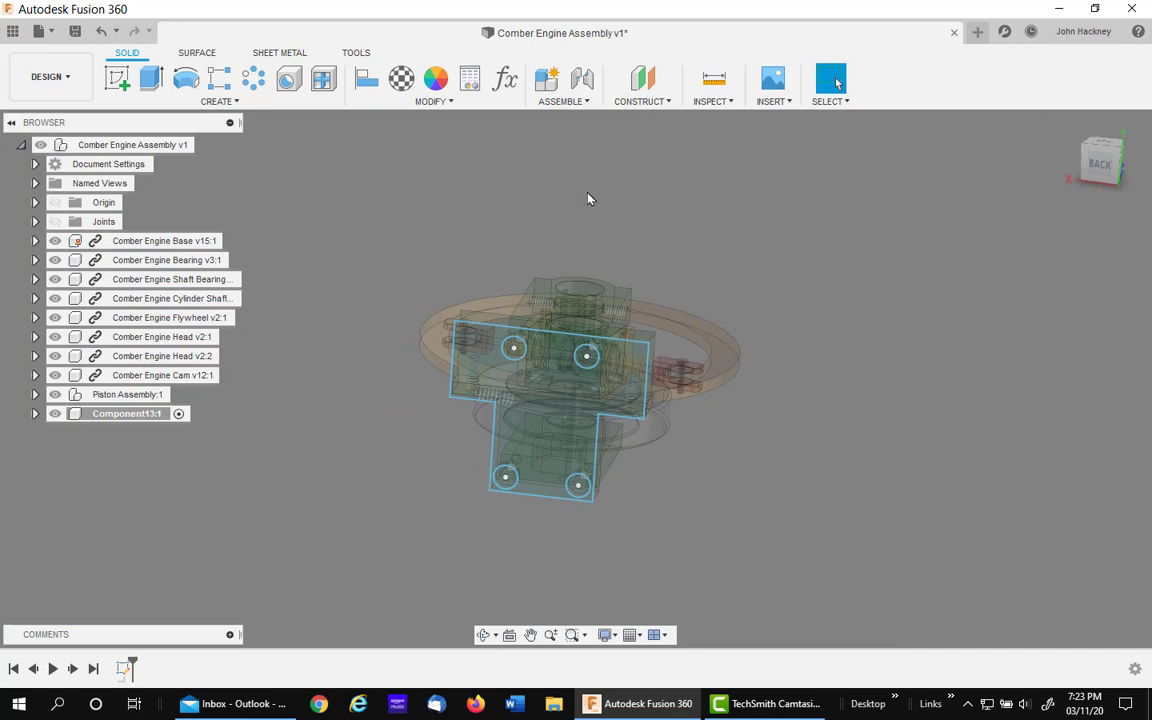
Extrude the projected T-shaped profile, leaving the four holes open, into a thin plate as a new body
{"action": "left_click", "coordinate": [151, 78]}
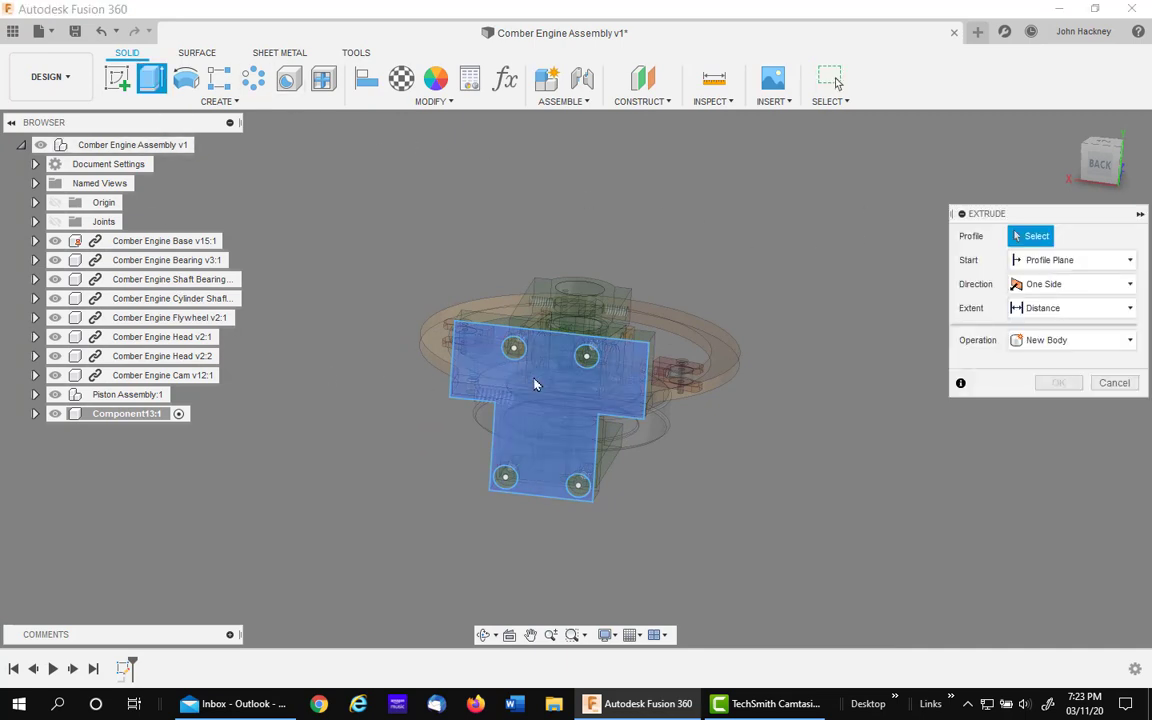
{"action": "left_click", "coordinate": [540, 415]}
{"action": "left_click", "coordinate": [1070, 331]}
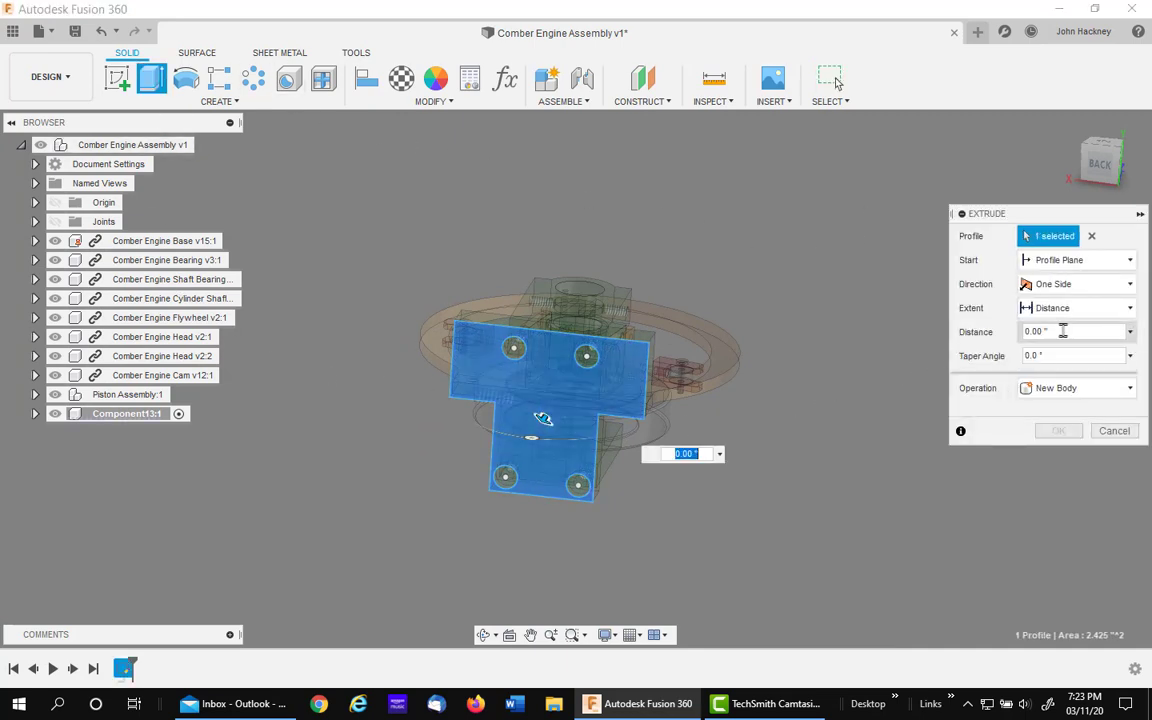
{"action": "key", "text": "BackSpace"}
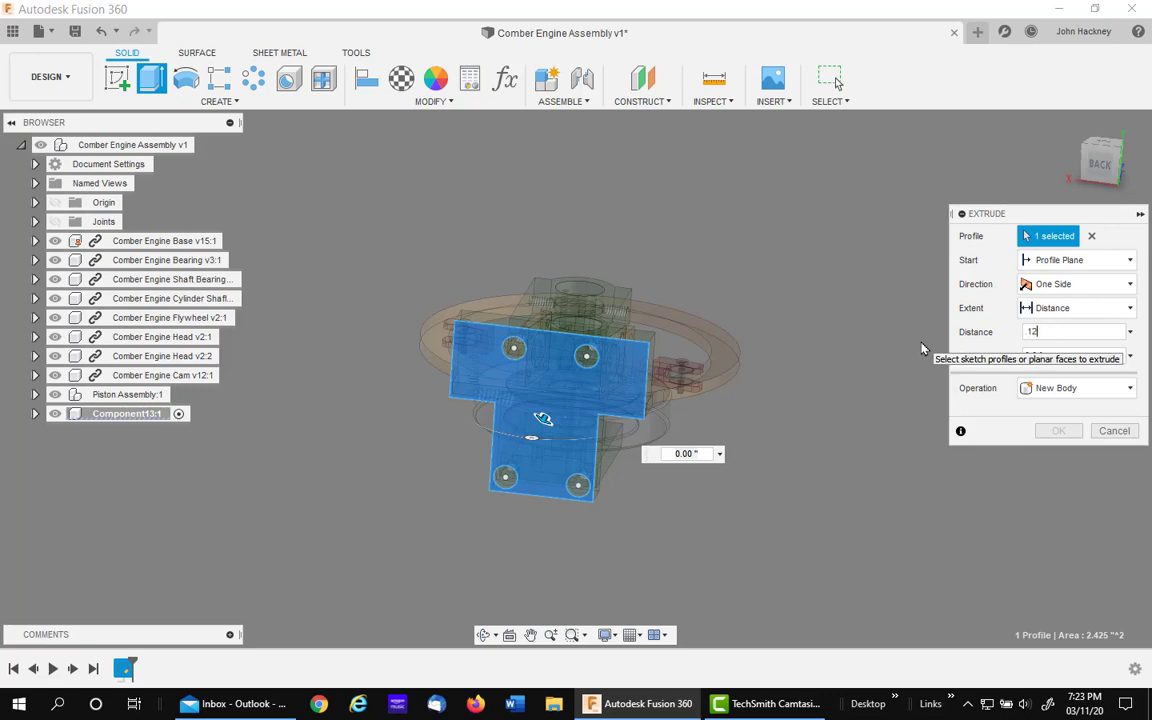
{"action": "type", "text": "12"}
{"action": "key", "text": "Return"}
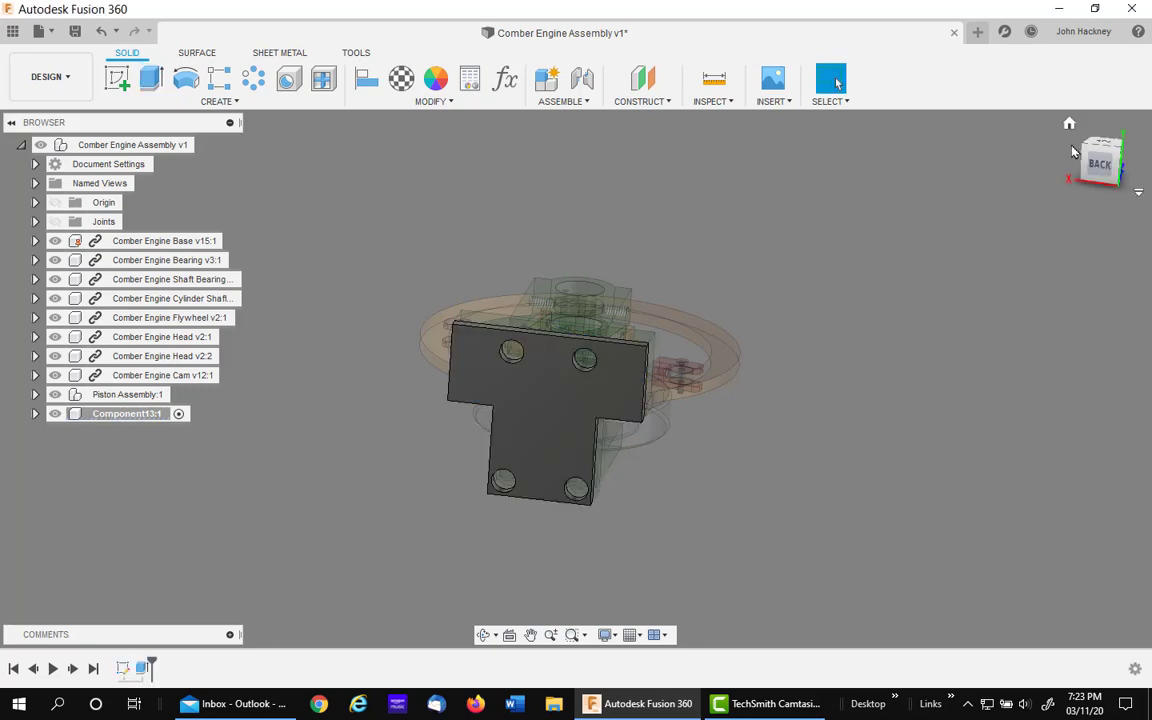
{"action": "left_click", "coordinate": [1067, 122]}
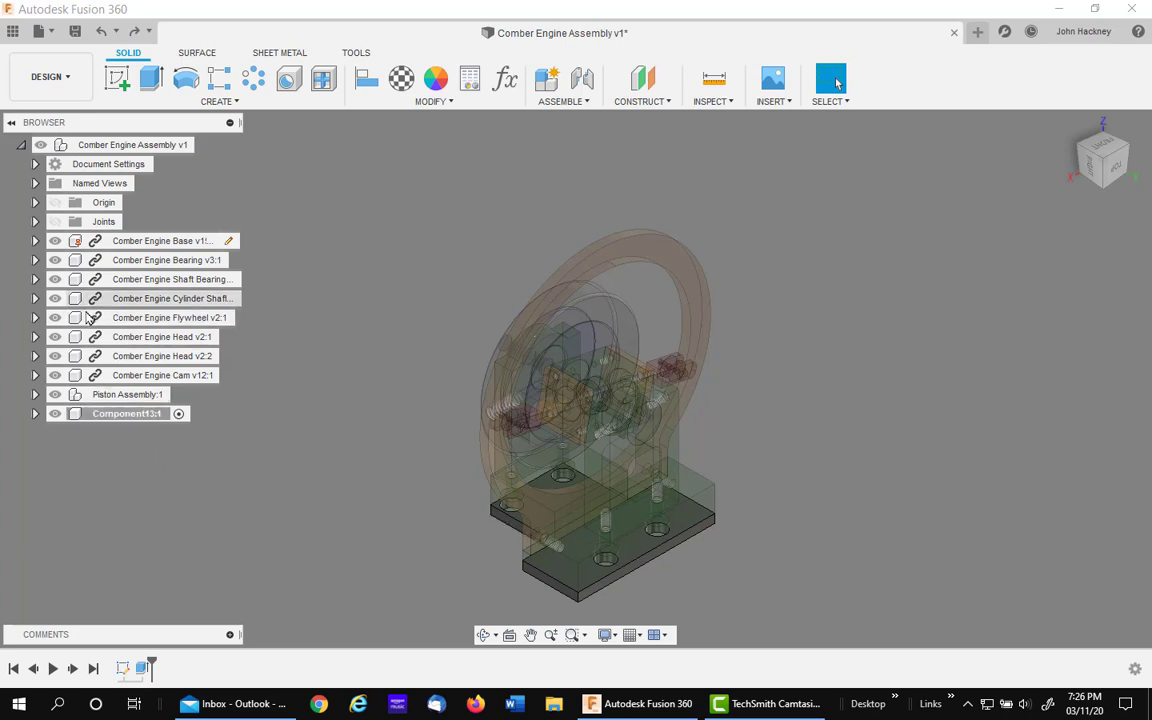
Save a copy of the new plate component as Engine Base Pad in the Comber Engine folder
{"action": "right_click", "coordinate": [140, 418]}
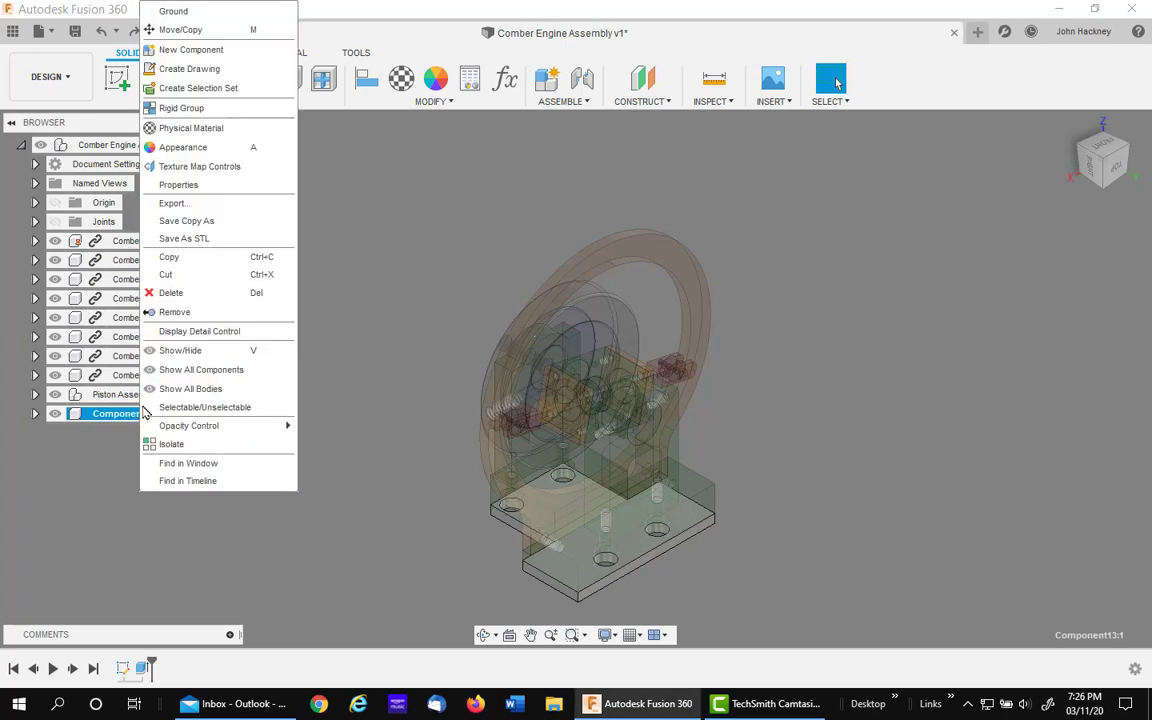
{"action": "left_click", "coordinate": [207, 222]}
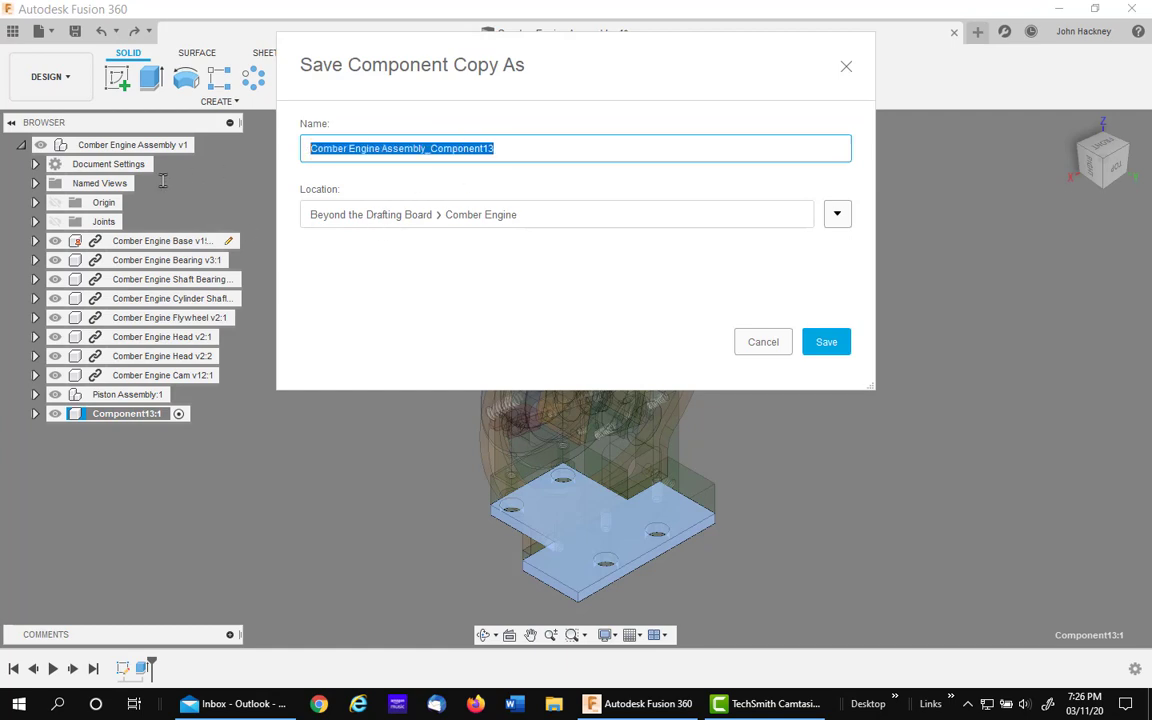
{"action": "type", "text": "Engi"}
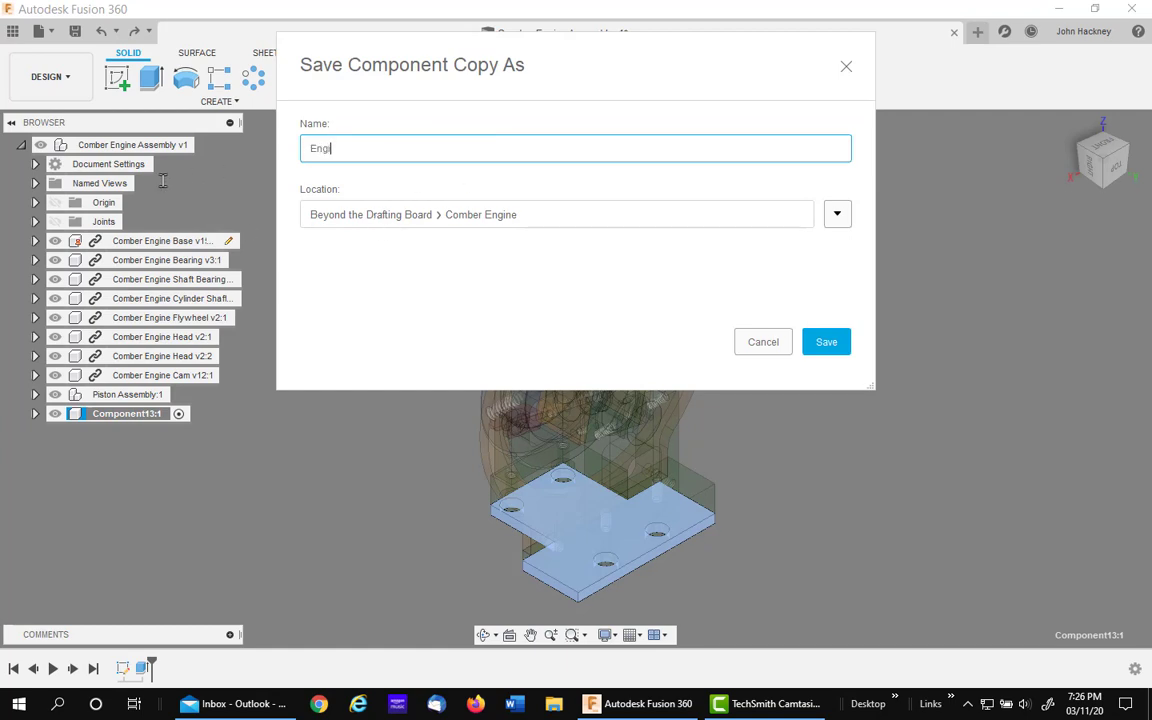
{"action": "type", "text": "ne"}
{"action": "type", "text": " Bae"}
{"action": "type", "text": "se Pad"}
{"action": "left_click", "coordinate": [826, 343]}
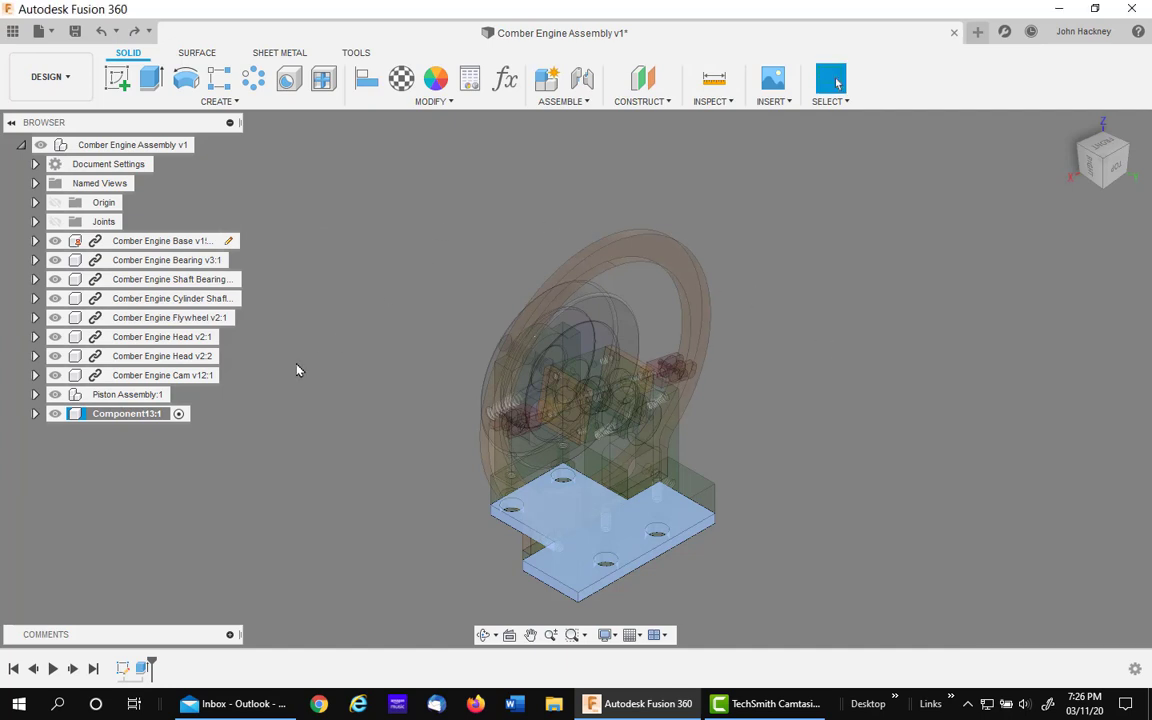
Delete the internal plate component from the assembly, including its referencing timeline features
{"action": "right_click", "coordinate": [155, 418]}
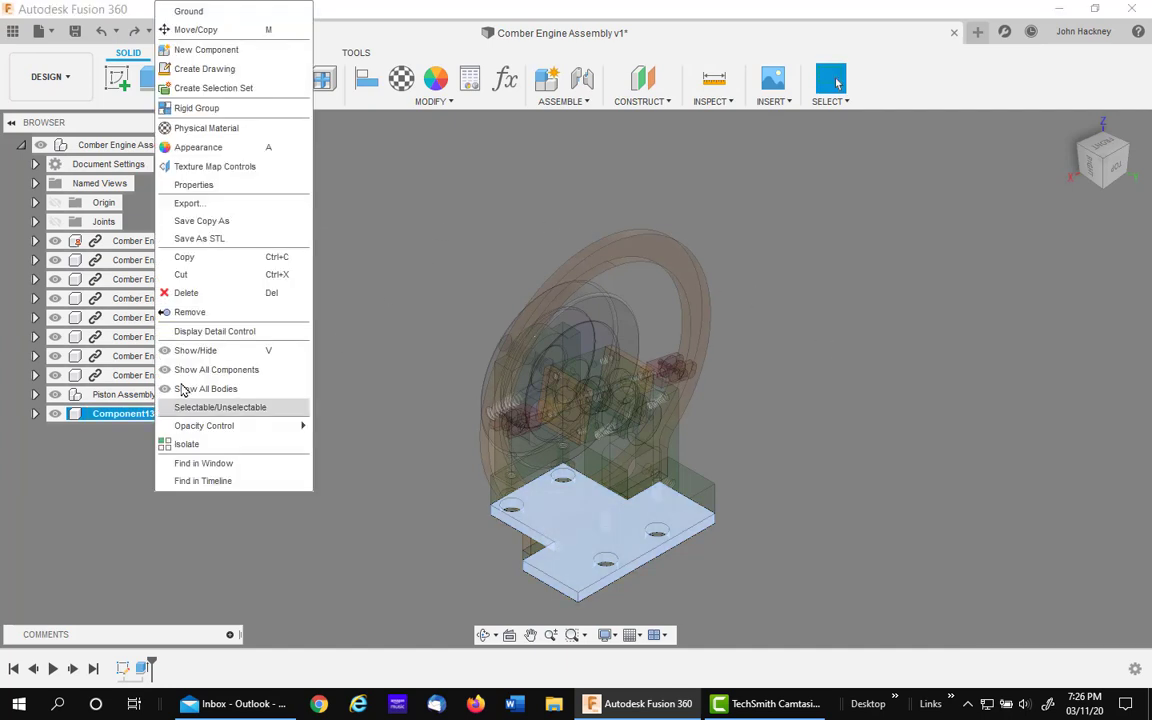
{"action": "left_click", "coordinate": [200, 293]}
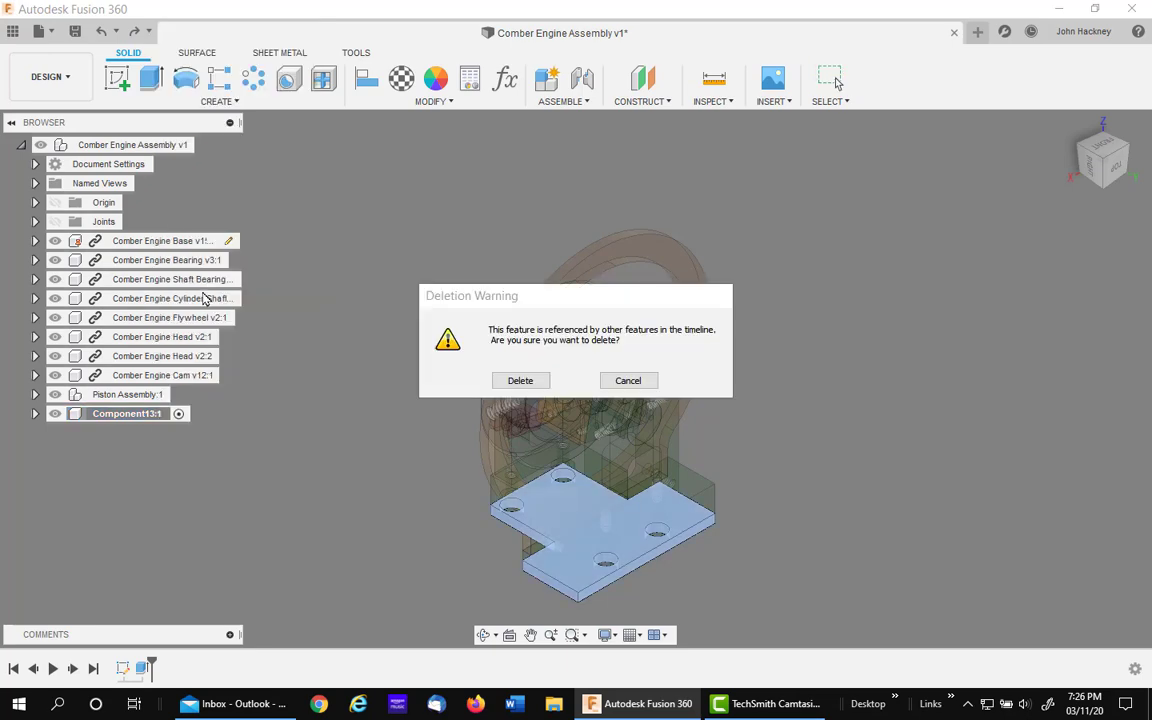
{"action": "left_click", "coordinate": [519, 381]}
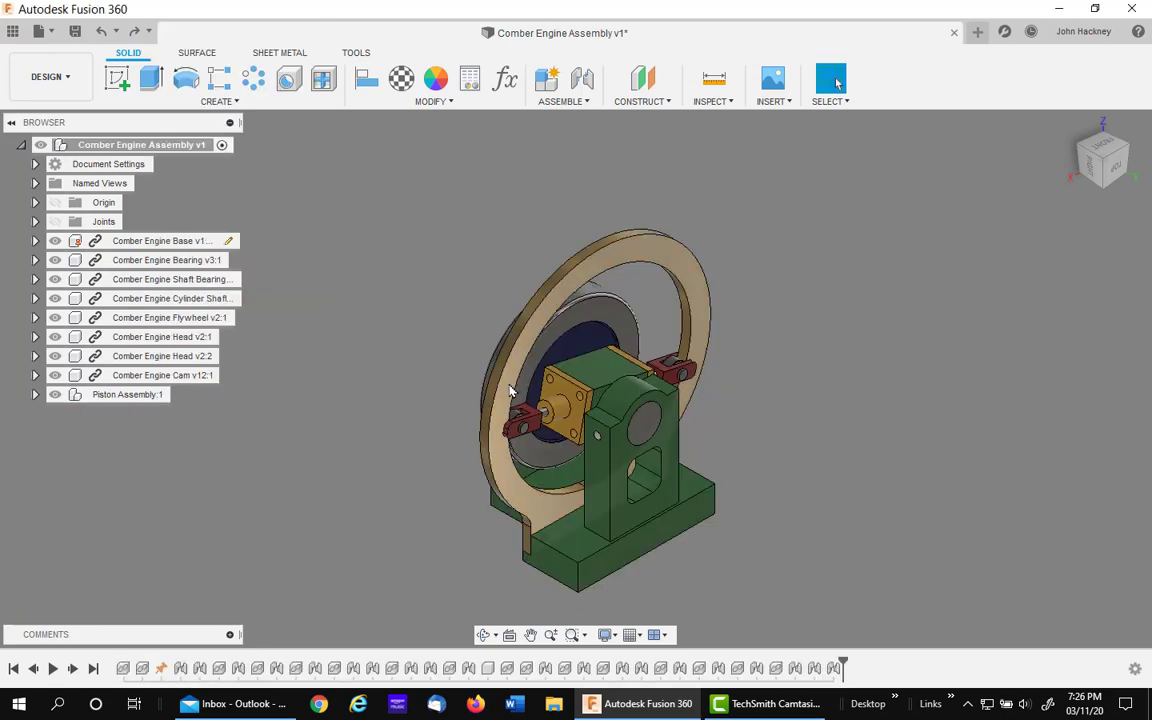
Insert the saved Engine Base Pad design into the assembly at its default position
{"action": "left_click", "coordinate": [12, 32]}
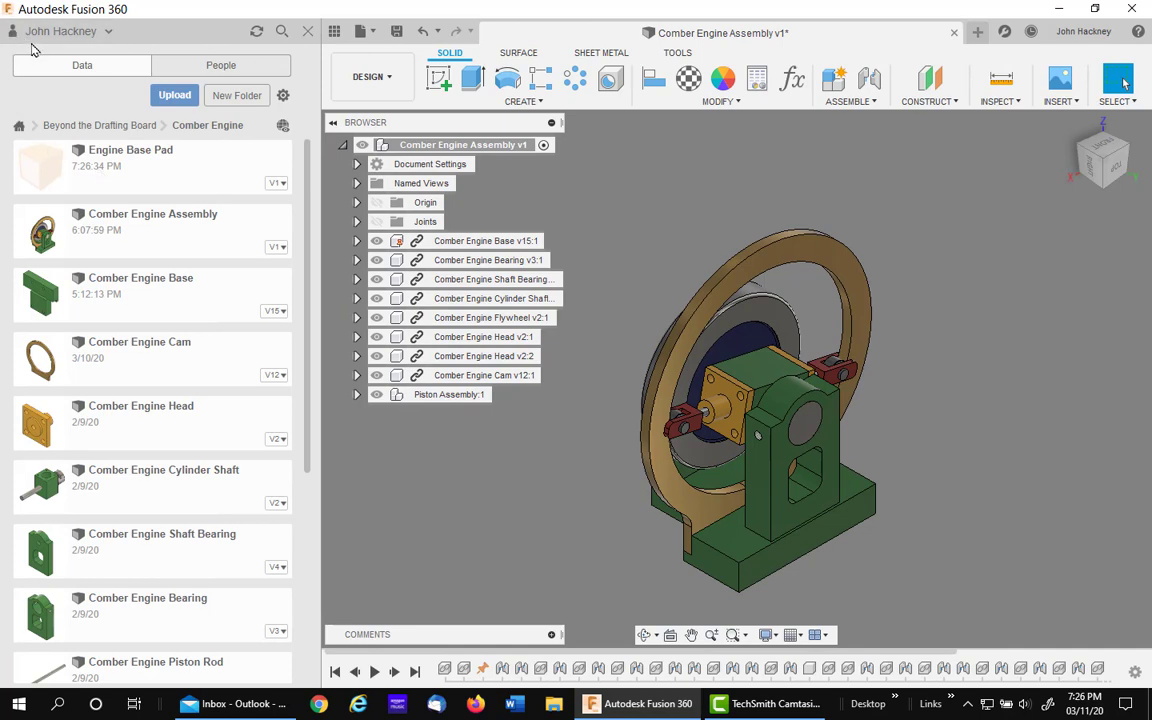
{"action": "right_click", "coordinate": [144, 176]}
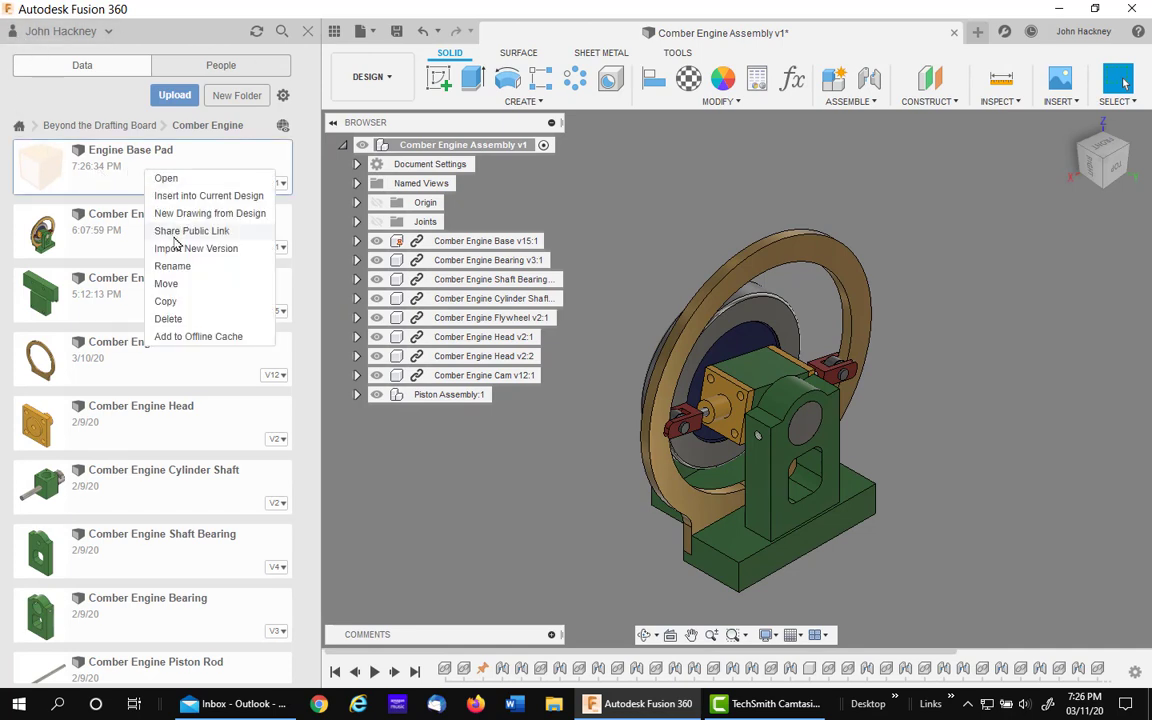
{"action": "left_click", "coordinate": [200, 196]}
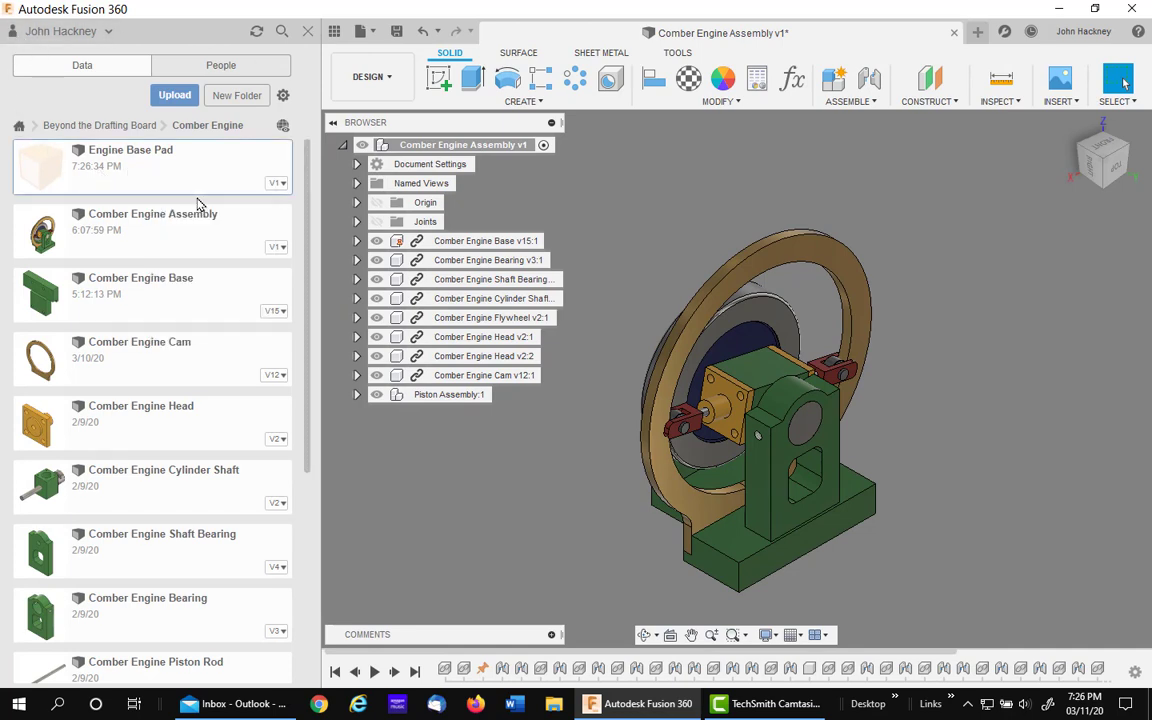
{"action": "left_click", "coordinate": [308, 31]}
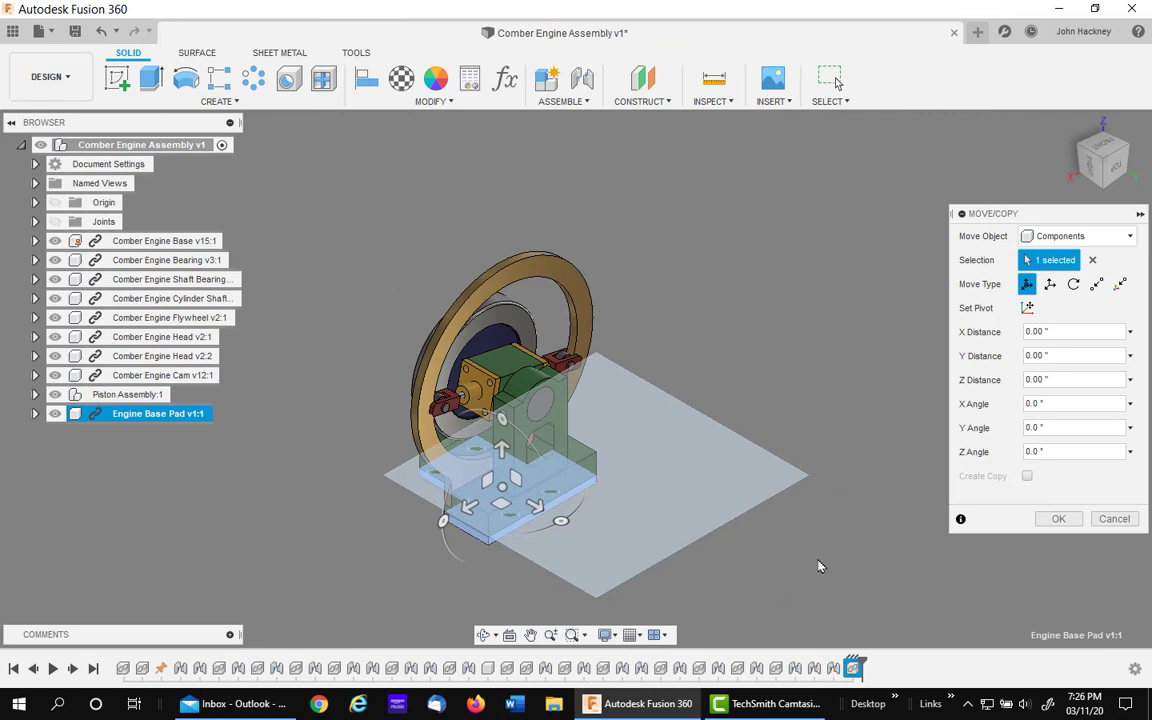
{"action": "left_click", "coordinate": [1058, 519]}
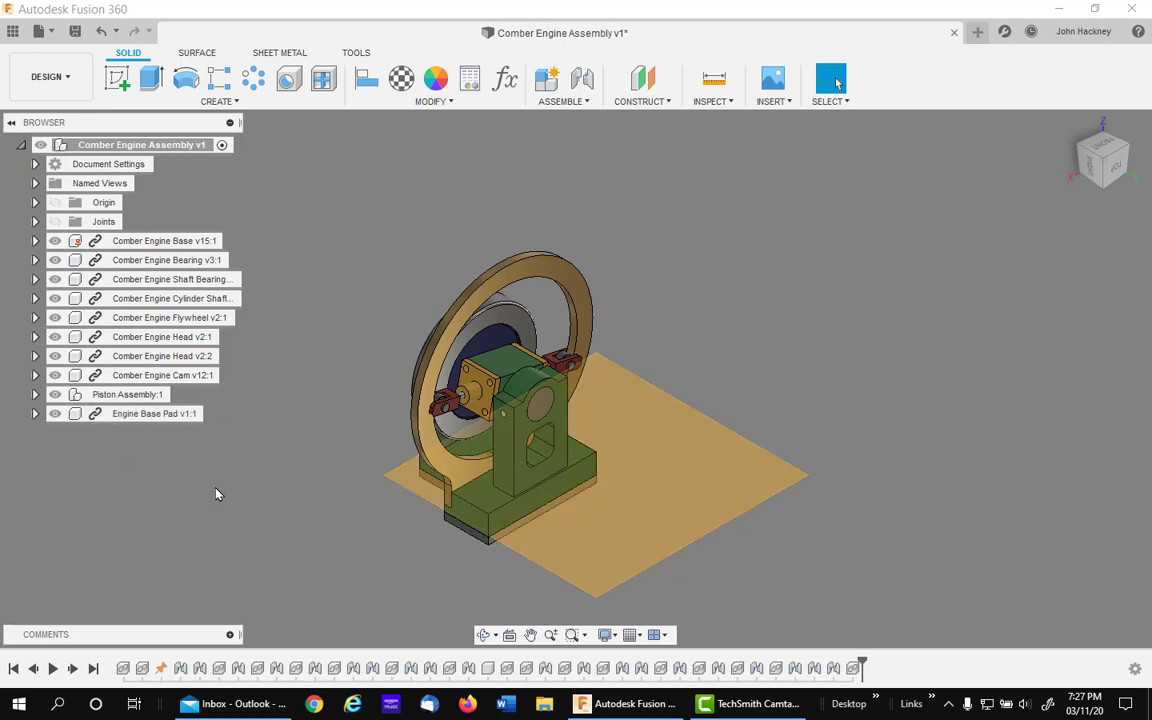
Create a rigid as-built joint between the Comber Engine Base and the Engine Base Pad
{"action": "scroll", "coordinate": [476, 584], "scroll_direction": "up", "scroll_amount": 2}
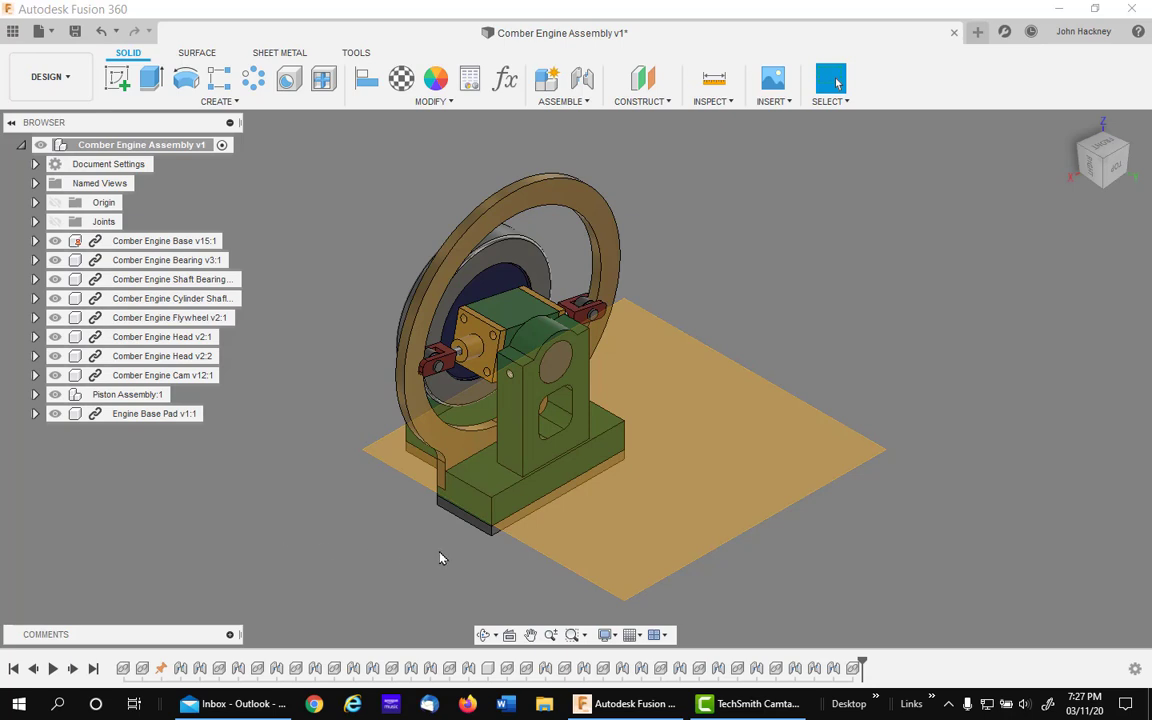
{"action": "left_click", "coordinate": [563, 102]}
{"action": "left_click", "coordinate": [573, 158]}
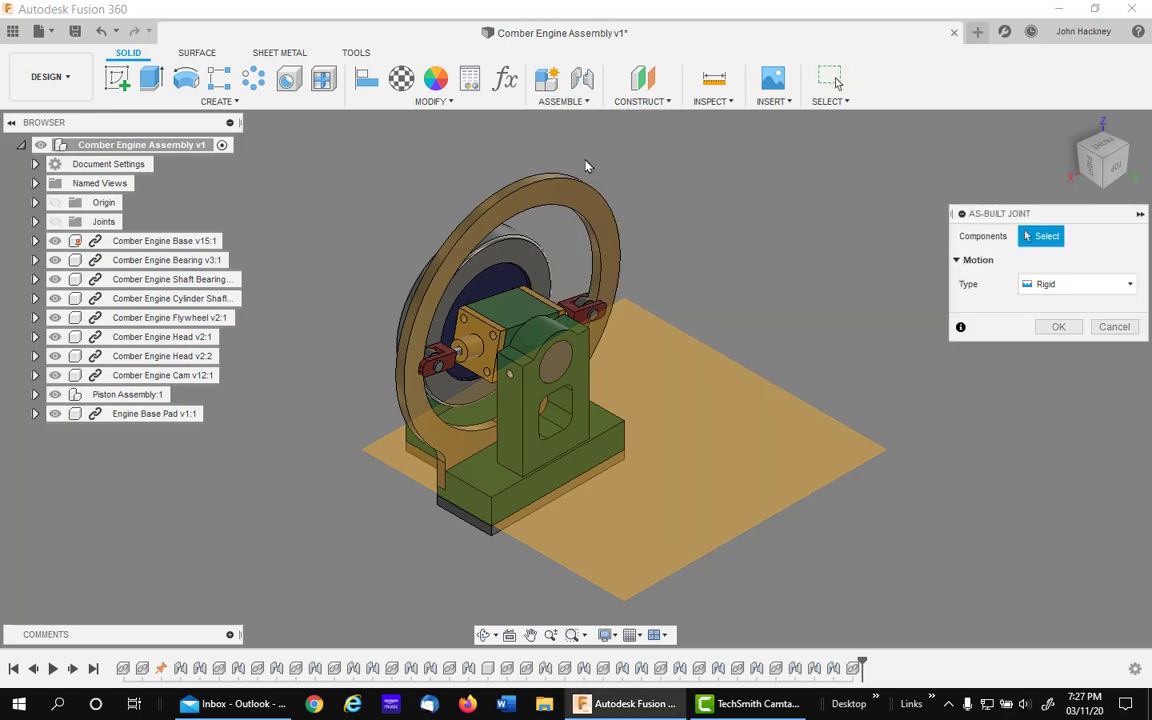
{"action": "left_click", "coordinate": [615, 435]}
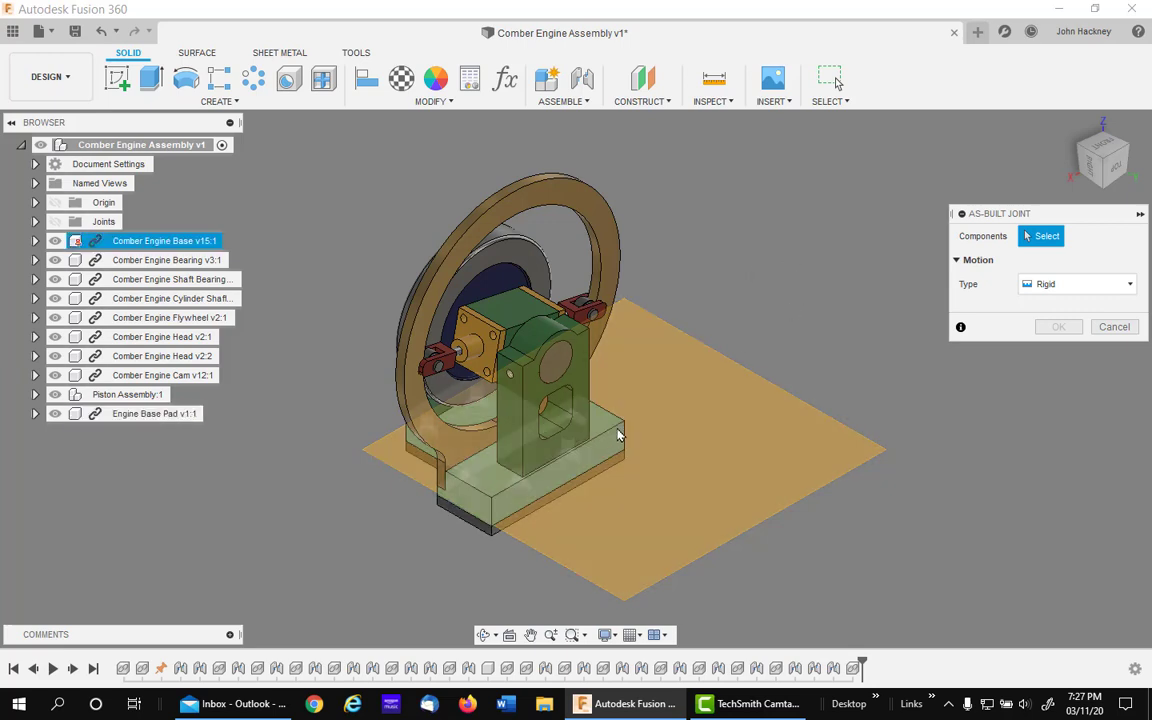
{"action": "left_click", "coordinate": [620, 468]}
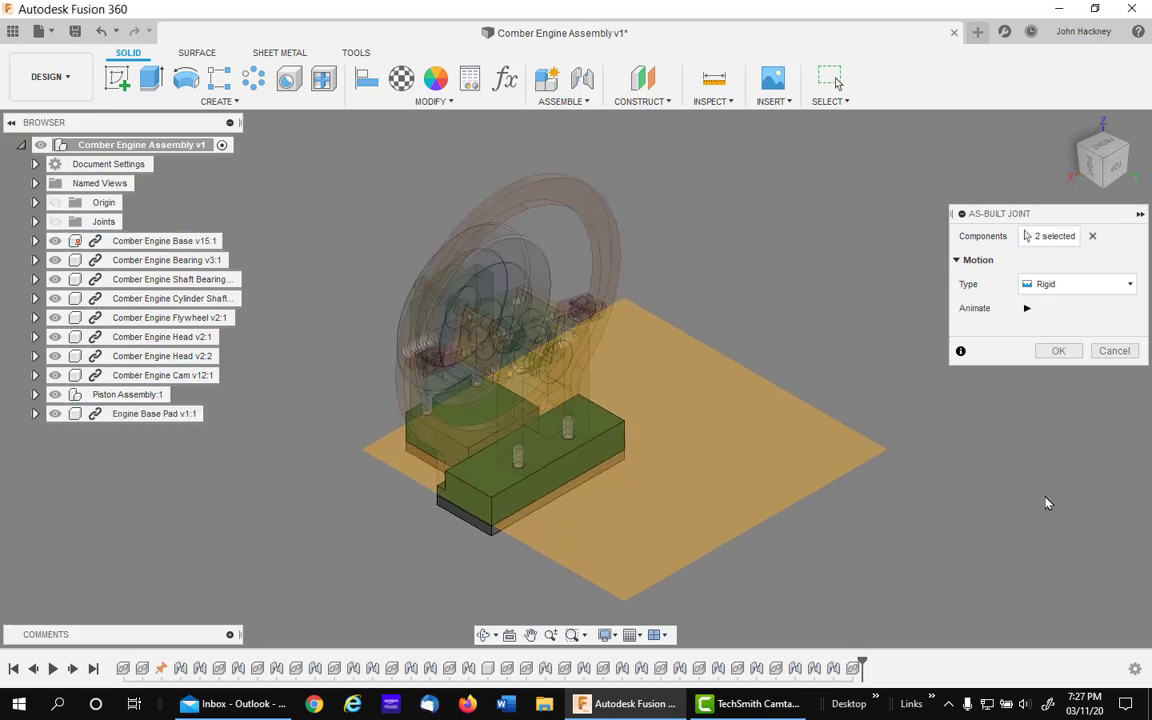
{"action": "left_click", "coordinate": [1058, 351]}
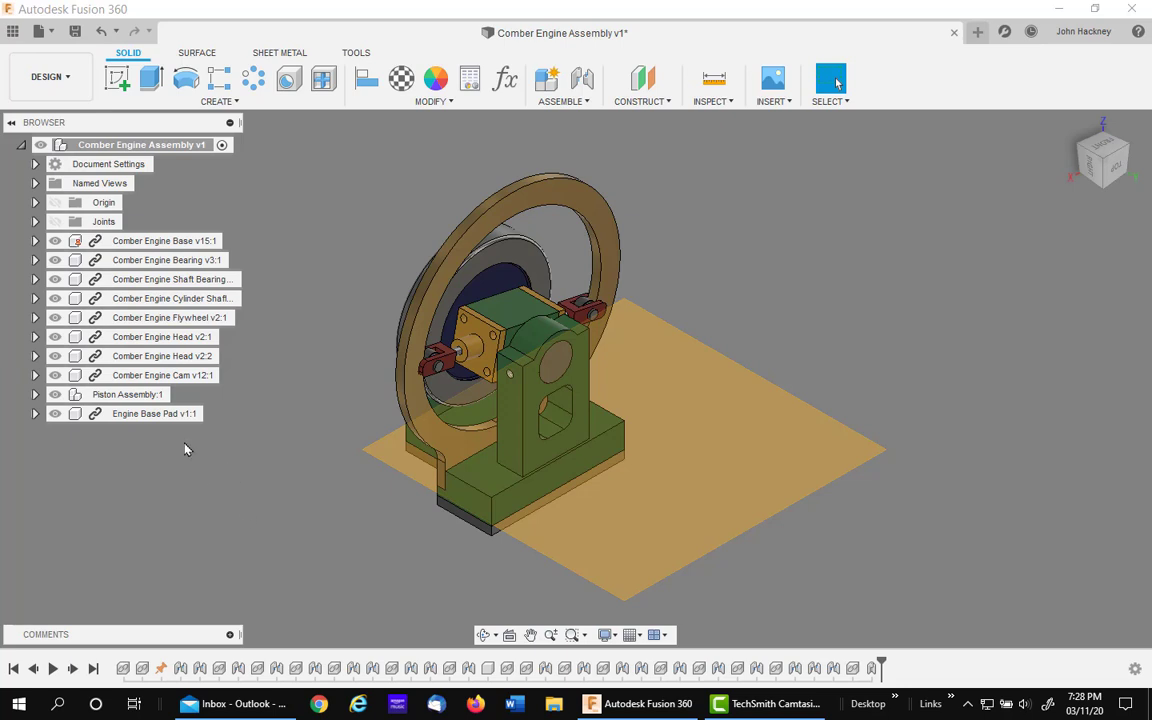
Edit the Engine Base Pad in place to hide its Reconstructed-Plane1 construction plane, and return to the top-level assembly
{"action": "left_click", "coordinate": [198, 414]}
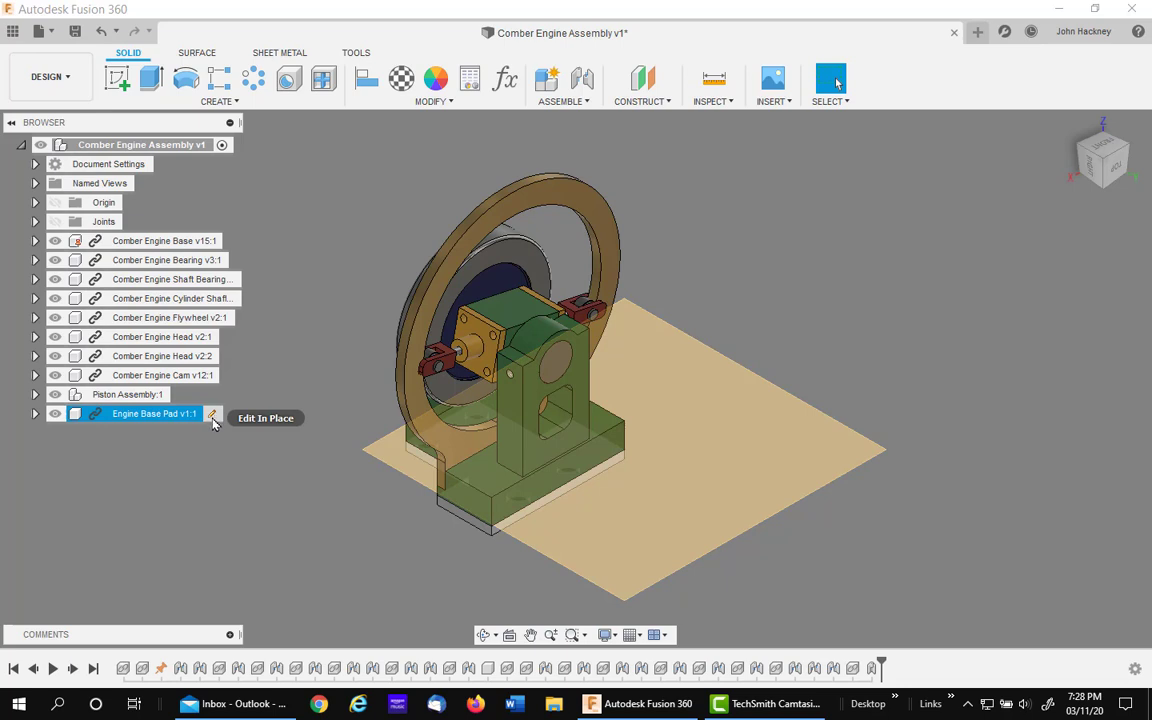
{"action": "right_click", "coordinate": [166, 412]}
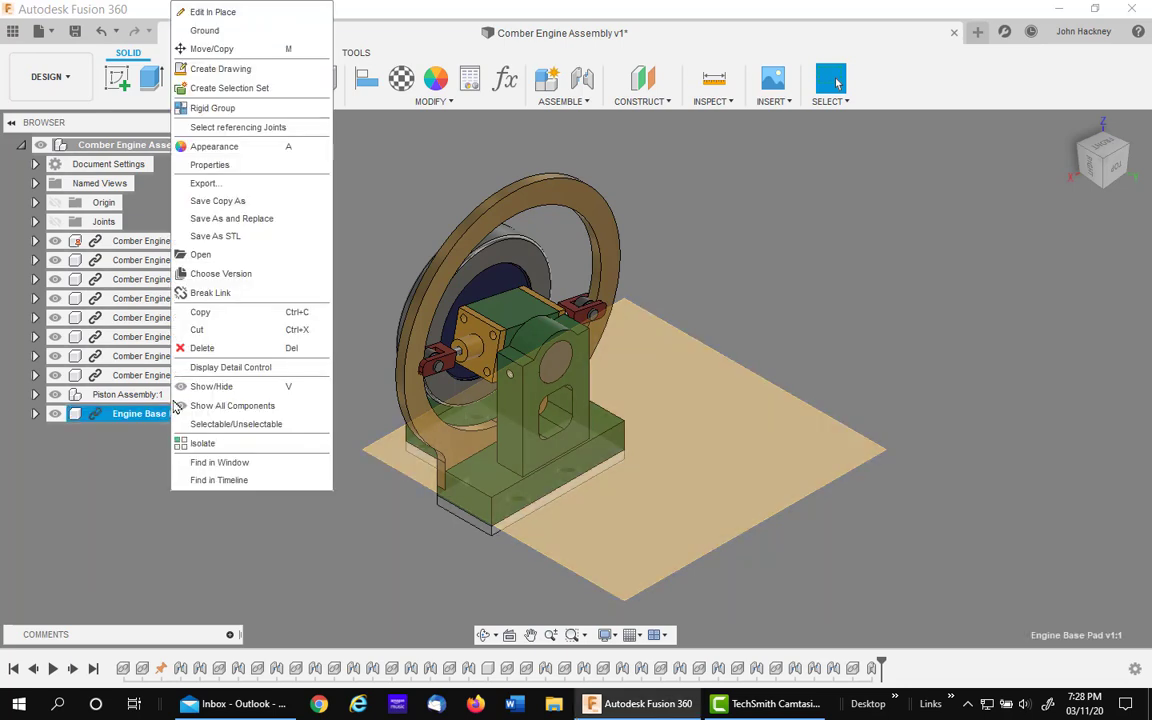
{"action": "left_click", "coordinate": [234, 13]}
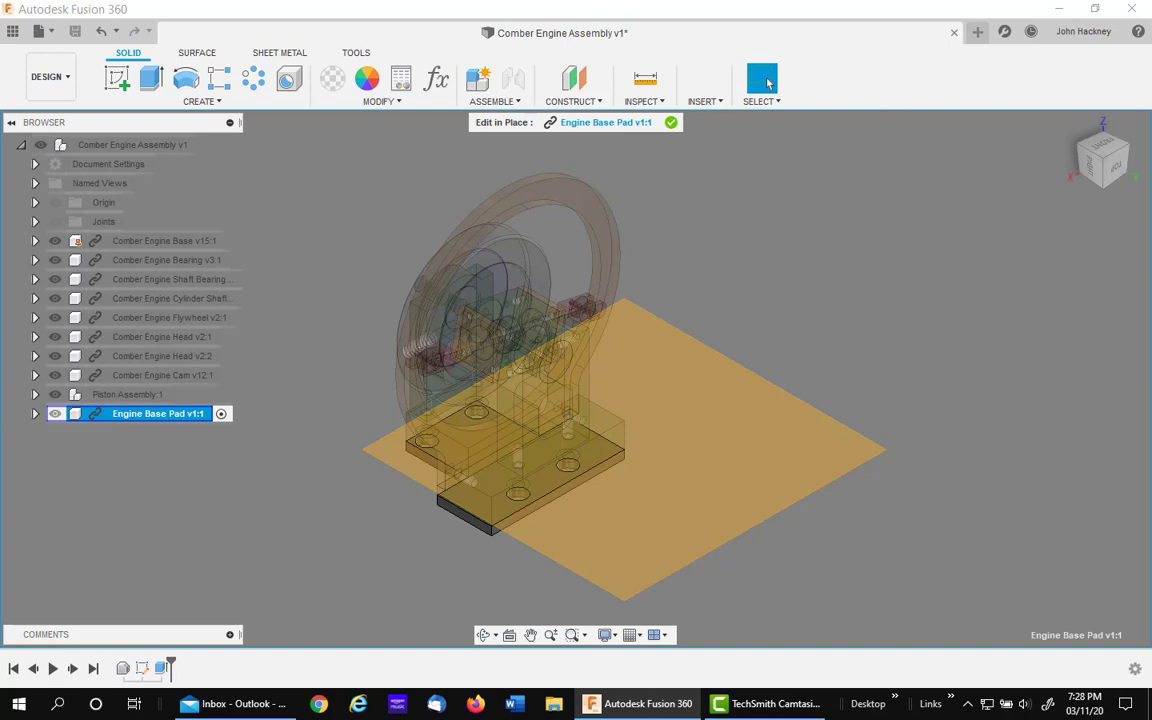
{"action": "left_click", "coordinate": [36, 415]}
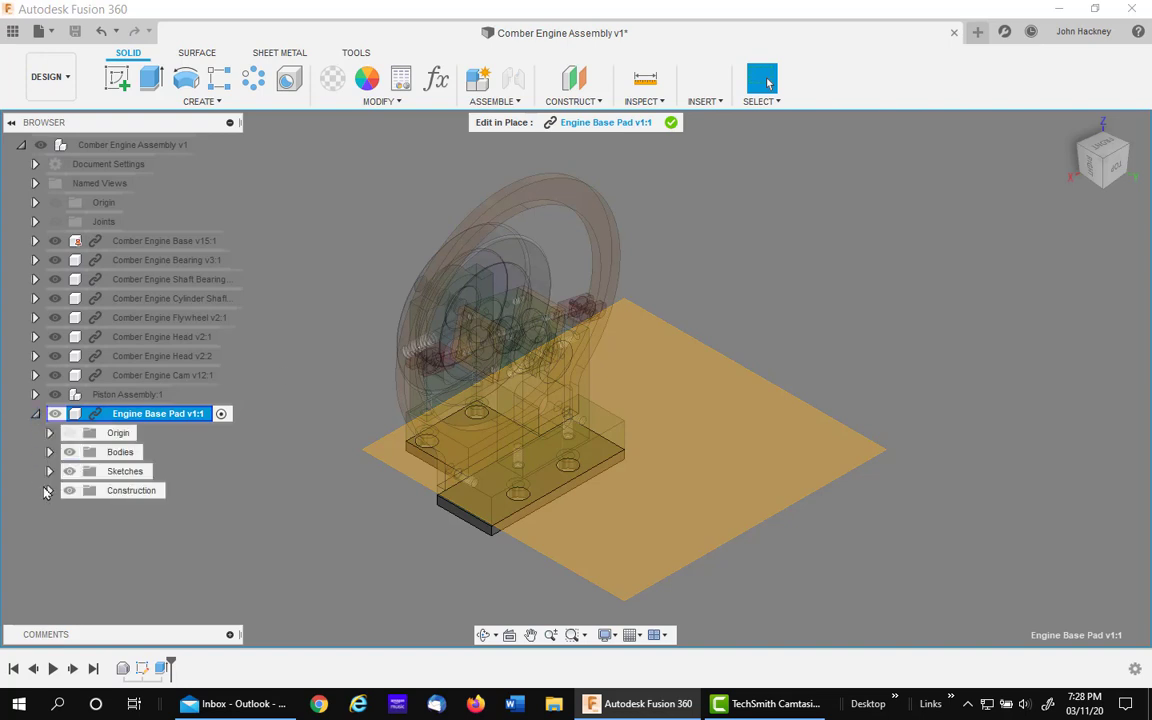
{"action": "left_click", "coordinate": [48, 491]}
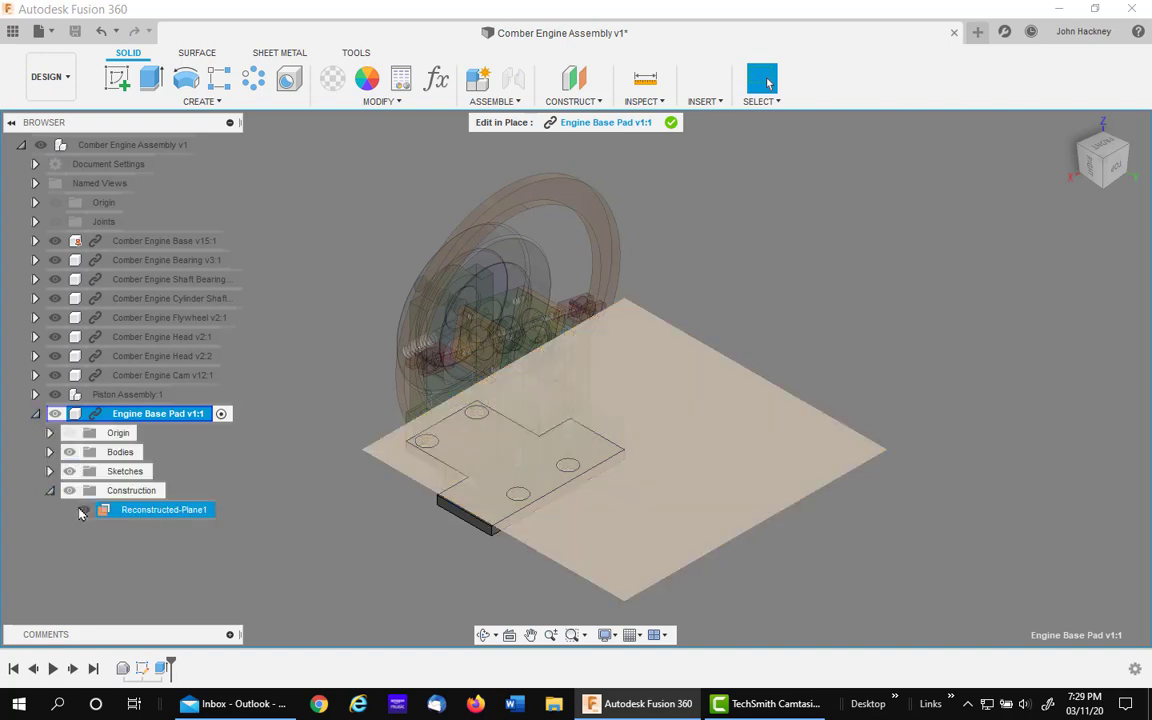
{"action": "left_click", "coordinate": [84, 509]}
{"action": "left_click", "coordinate": [190, 562]}
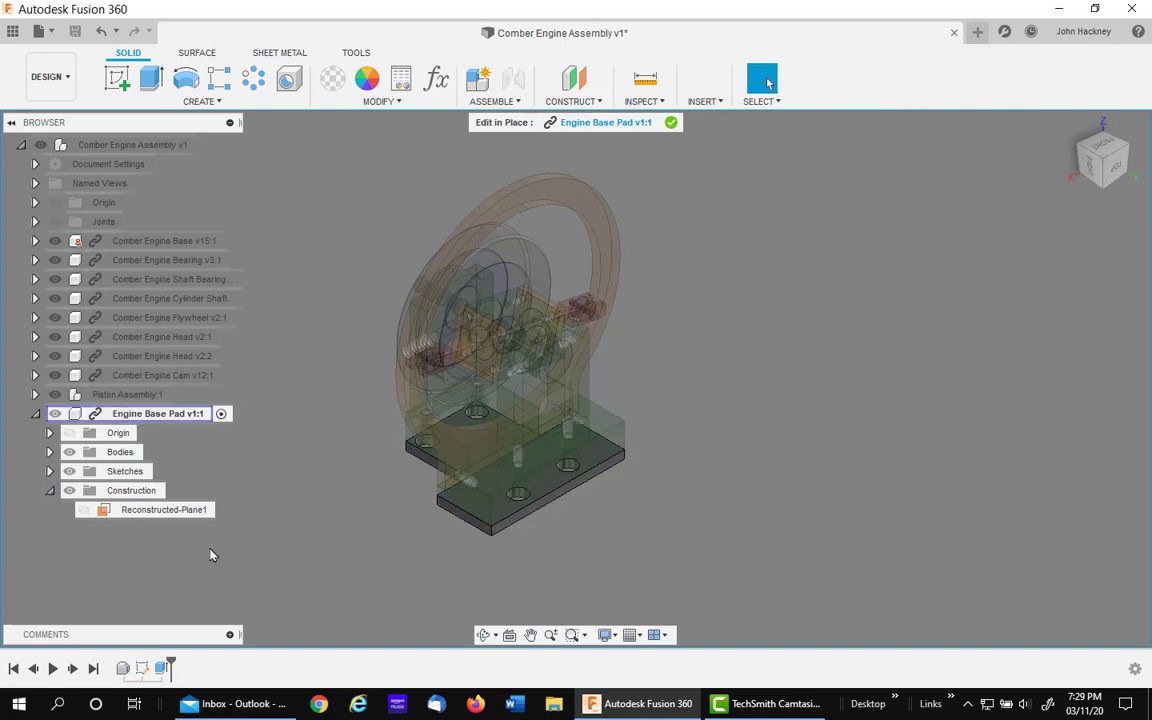
{"action": "left_click", "coordinate": [670, 123]}
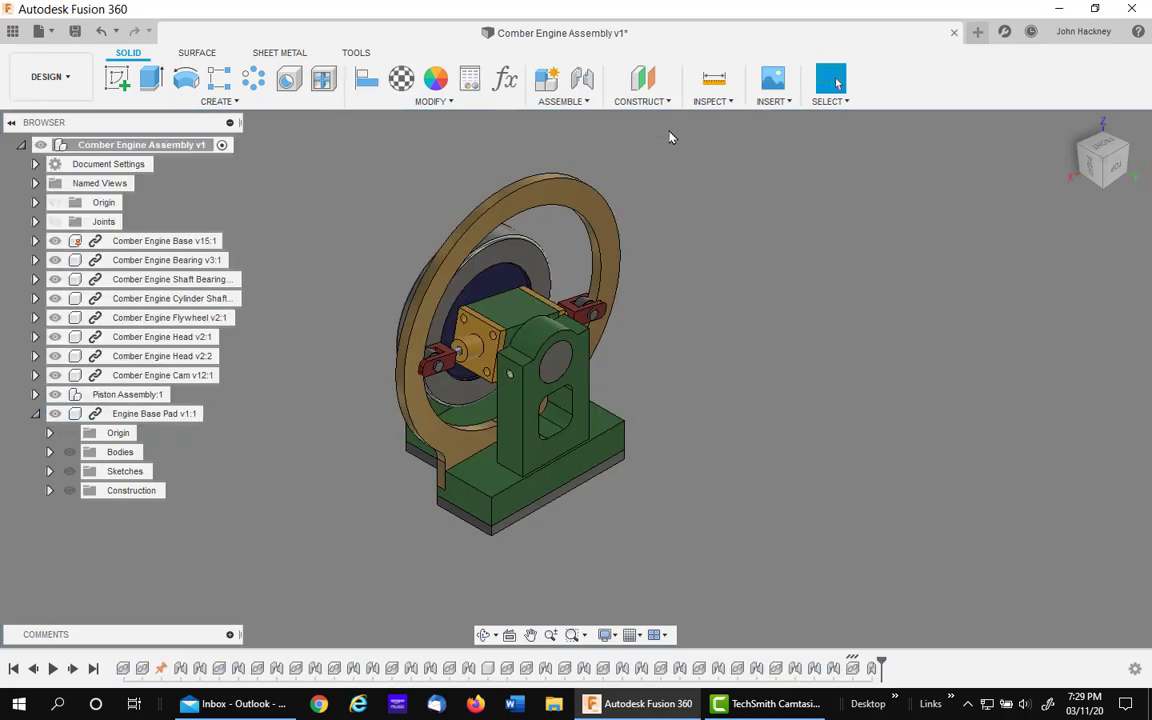
{"action": "left_click", "coordinate": [37, 414]}
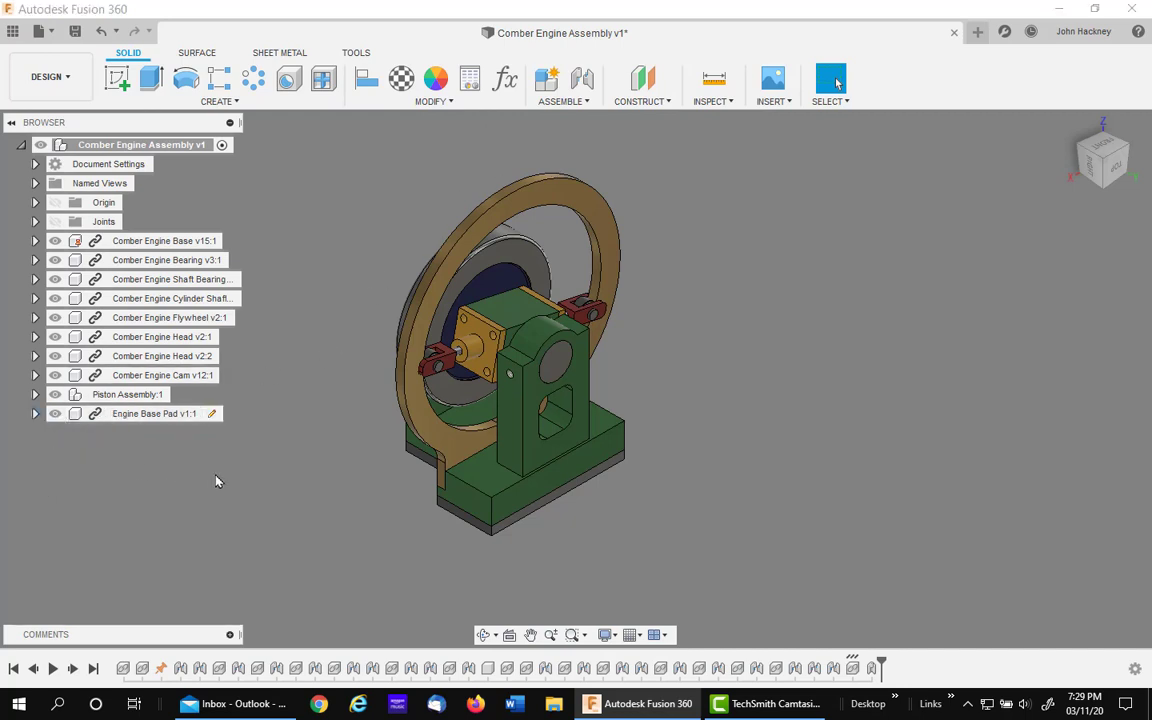
{"action": "left_click", "coordinate": [222, 145]}
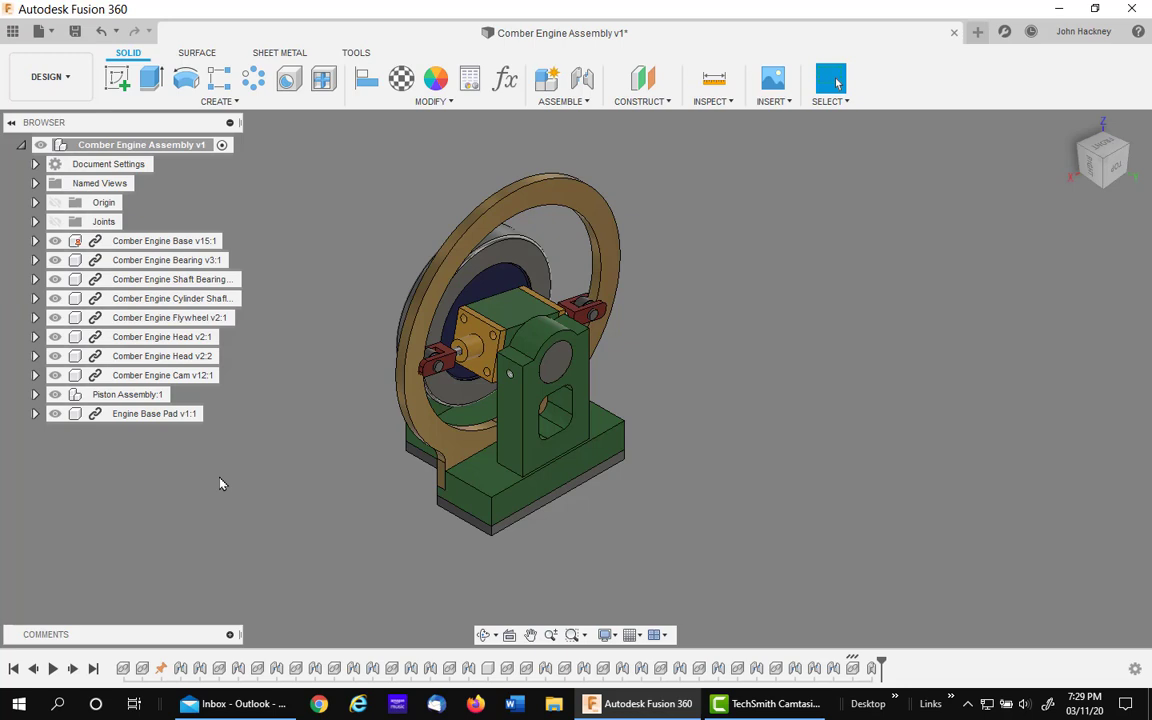
{"action": "right_click", "coordinate": [160, 414]}
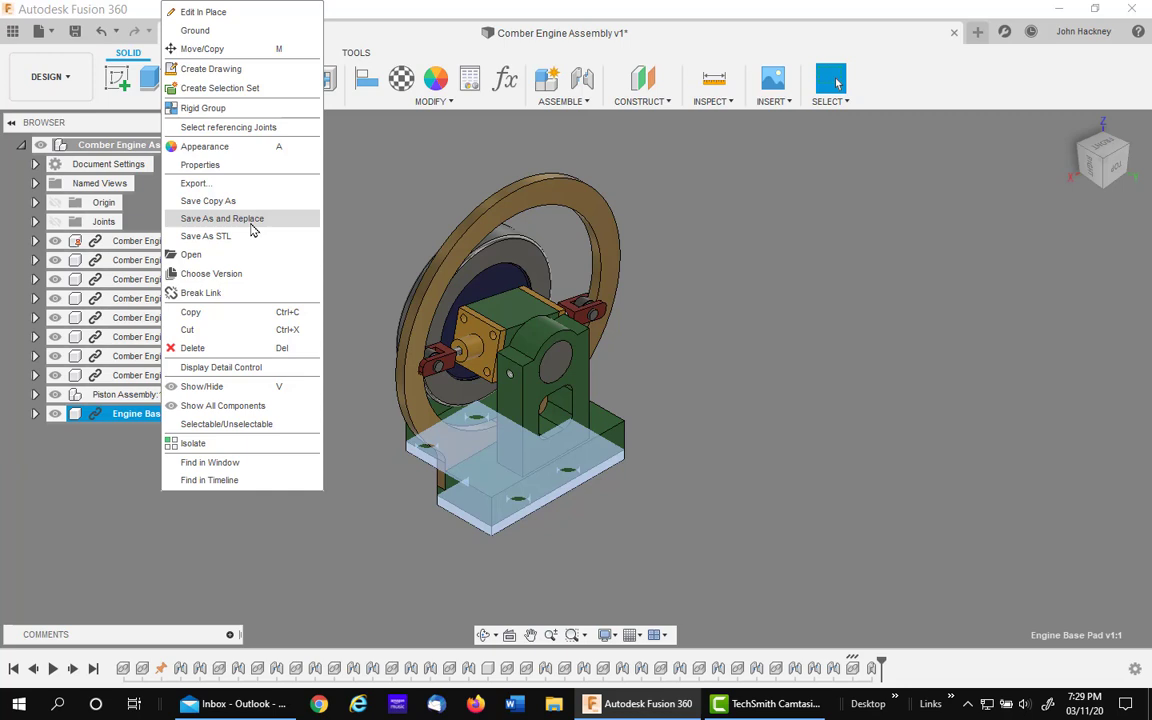
{"action": "left_click", "coordinate": [368, 185]}
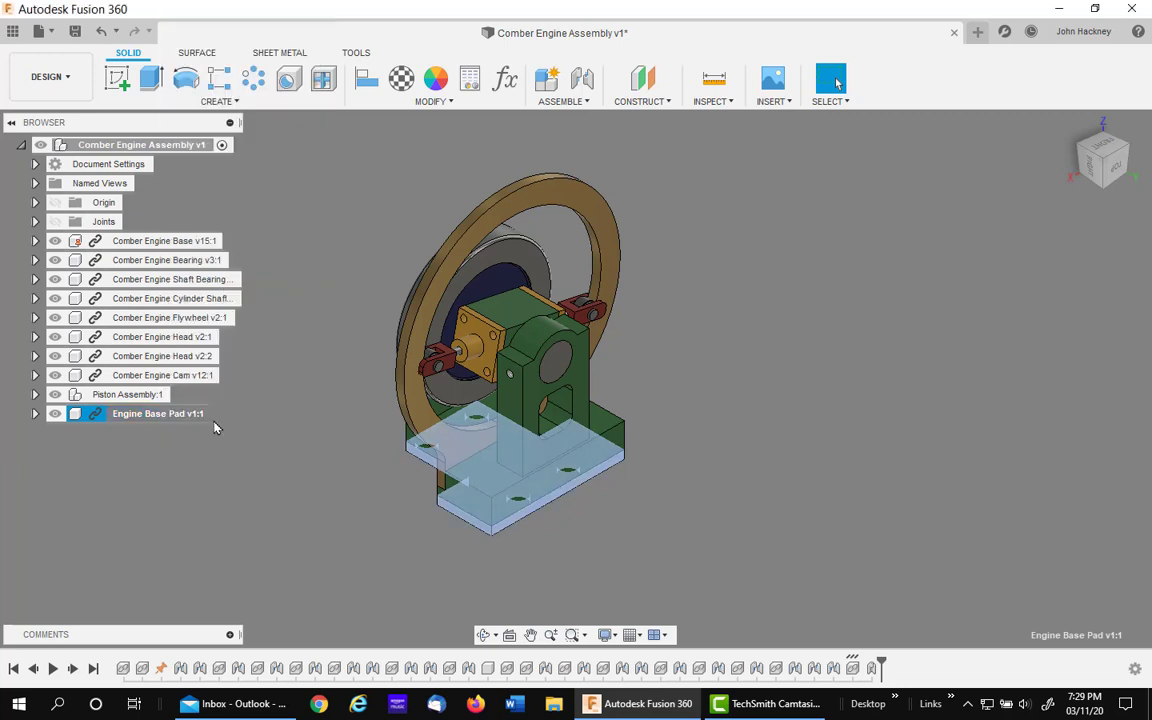